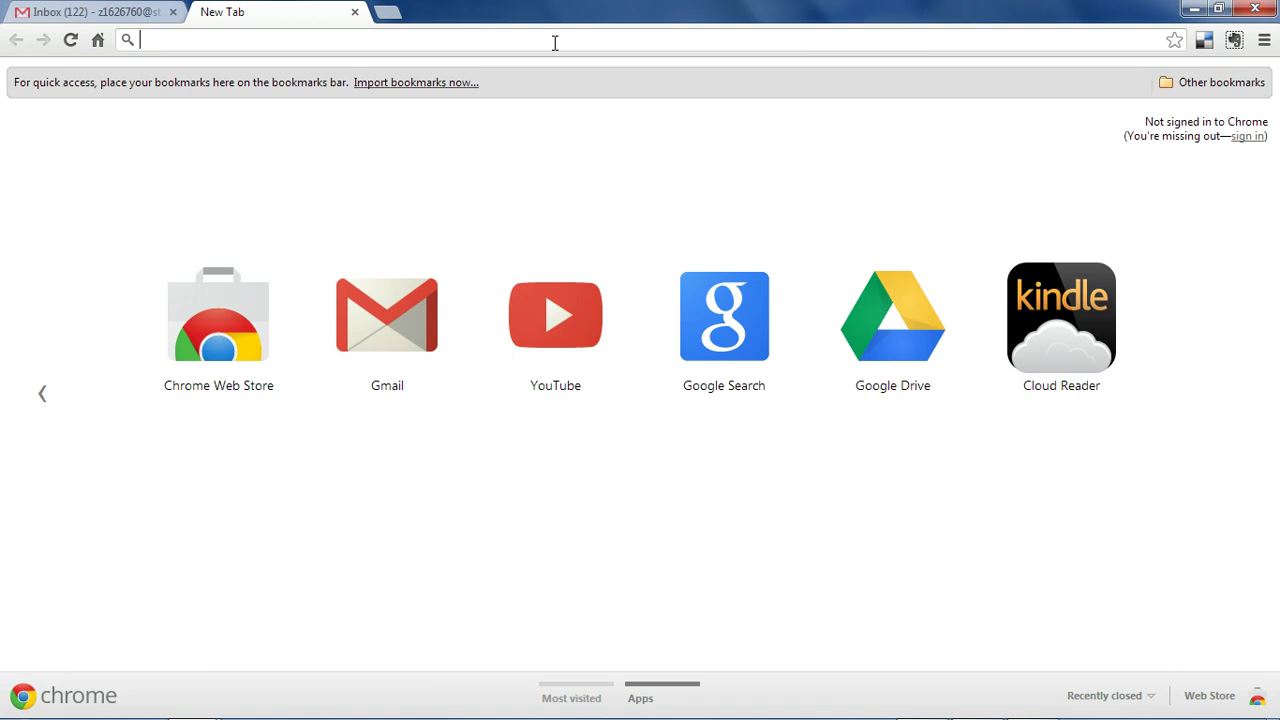
{"action": "type", "text": "plus.googl"}
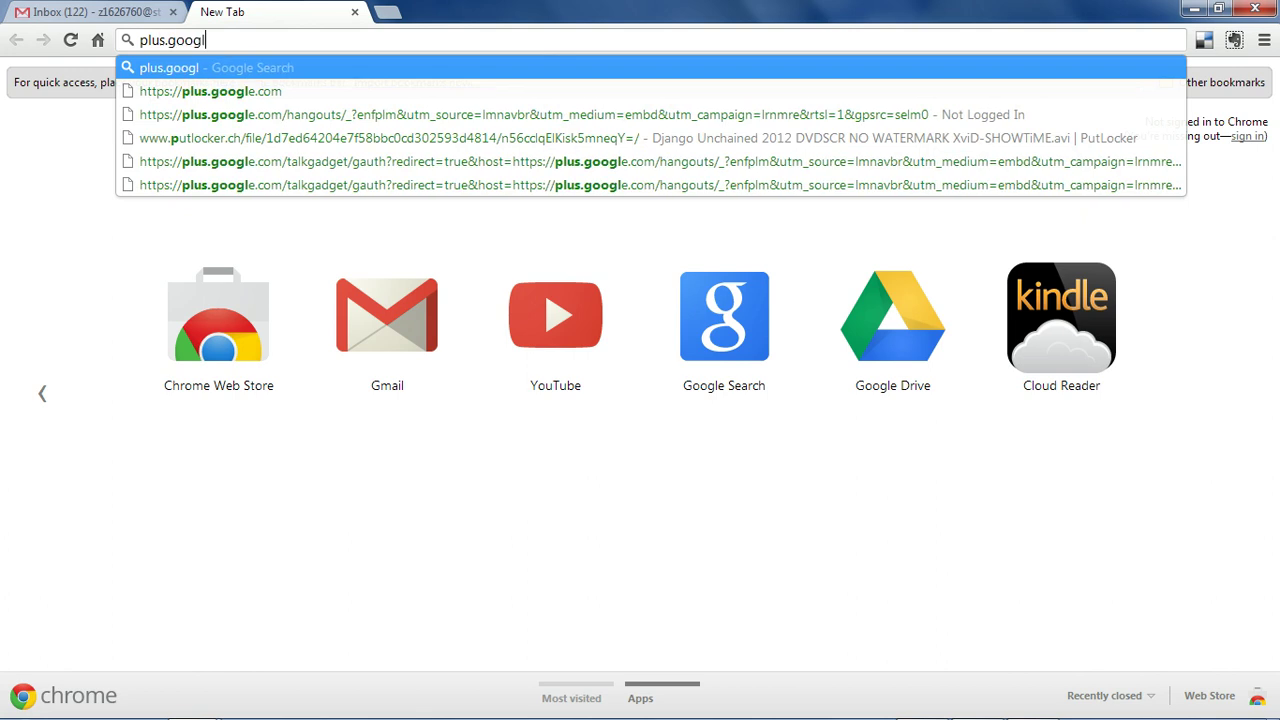
{"action": "type", "text": "e.com"}
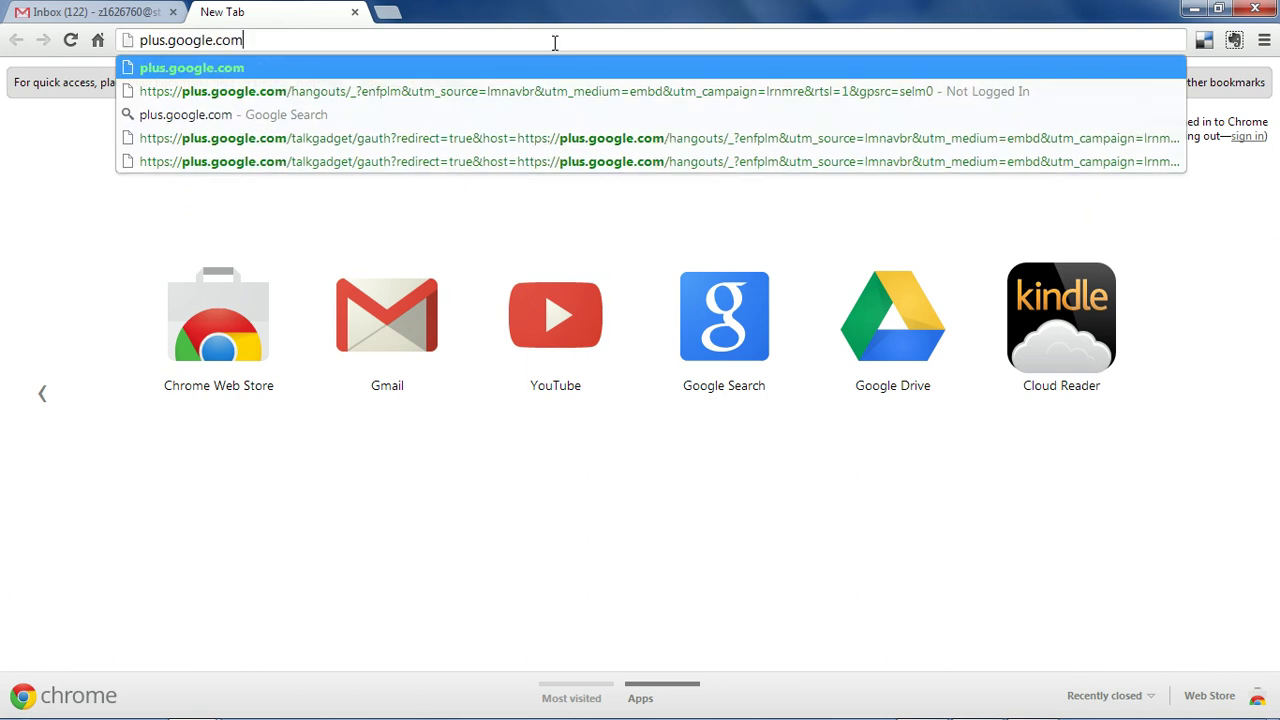
{"action": "key", "text": "Escape"}
Search the web for "google hangout" and open the "Catch up in a hangout - Google+" result.
{"action": "type", "text": "google hangou"}
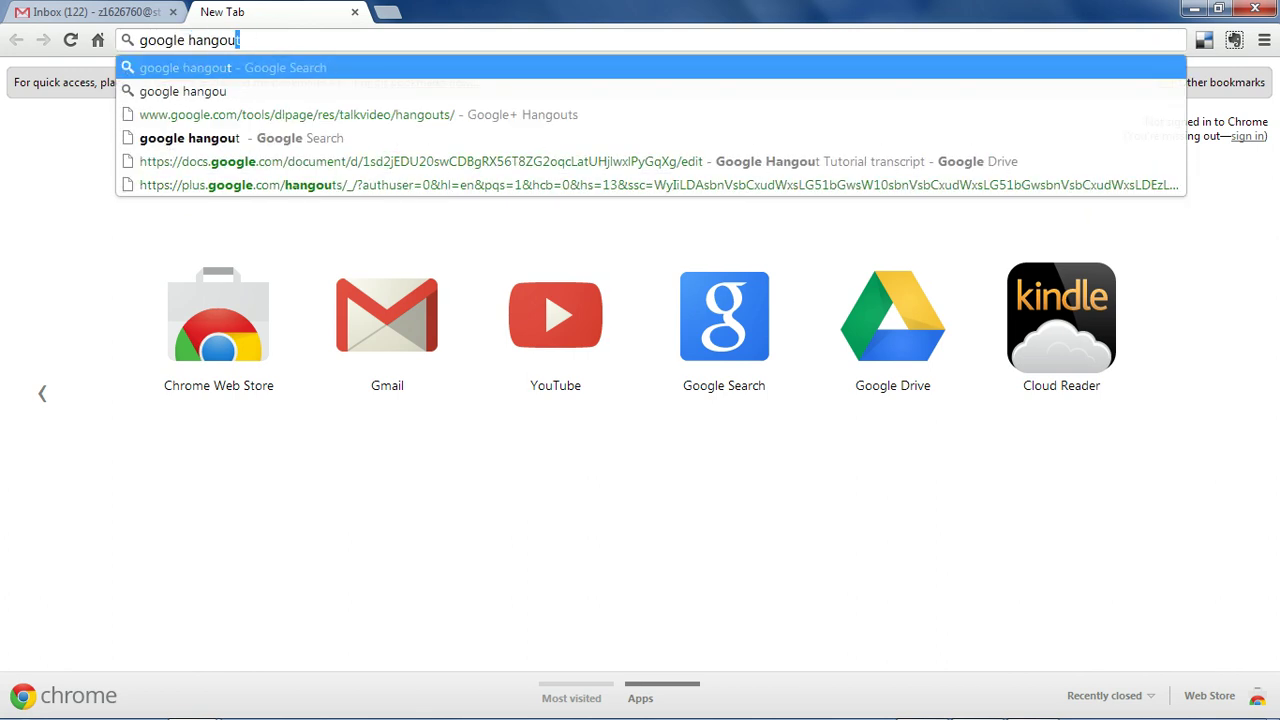
{"action": "key", "text": "Return"}
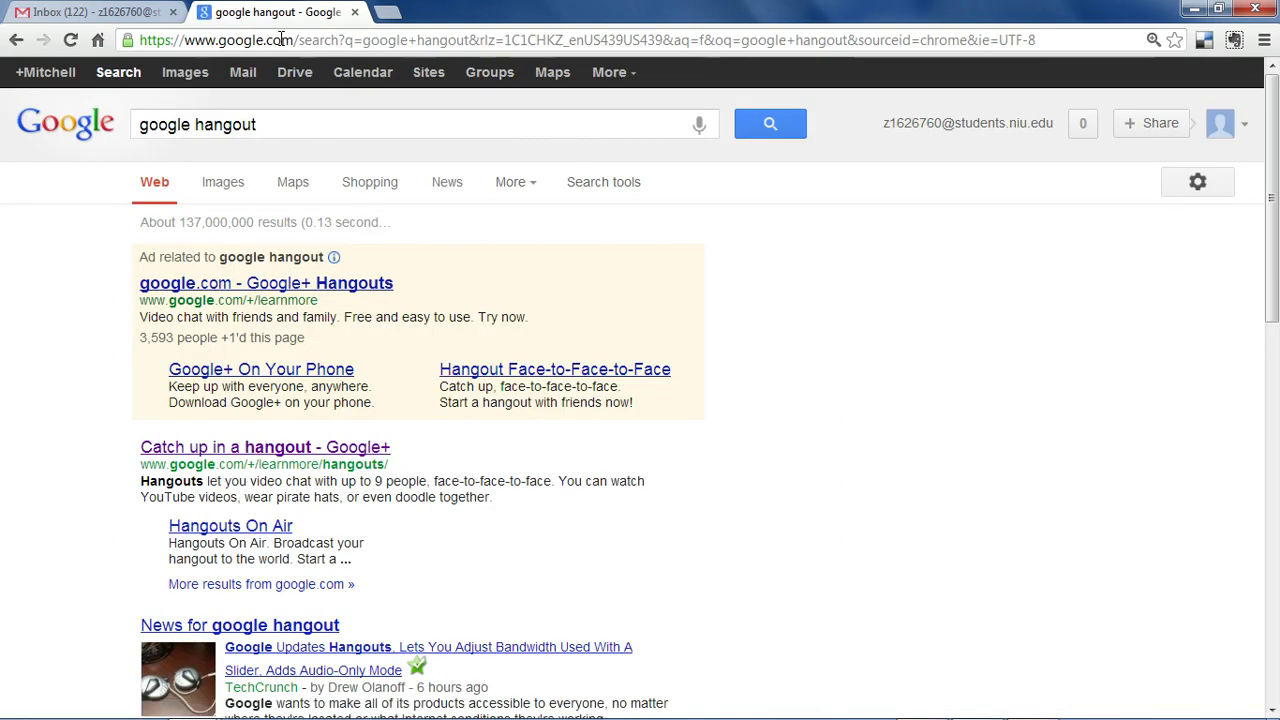
{"action": "left_click", "coordinate": [331, 449]}
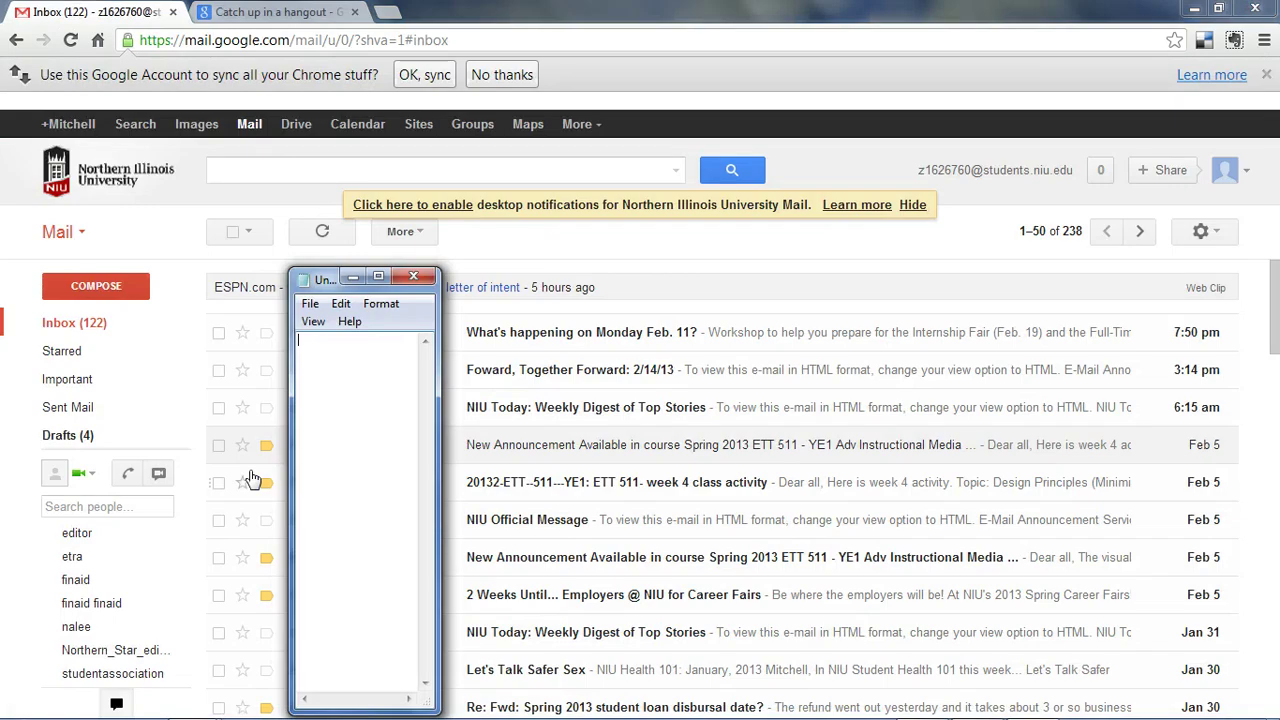
Start a new video hangout from the Gmail inbox page and name it "yoyoyoyo".
{"action": "left_click", "coordinate": [165, 472]}
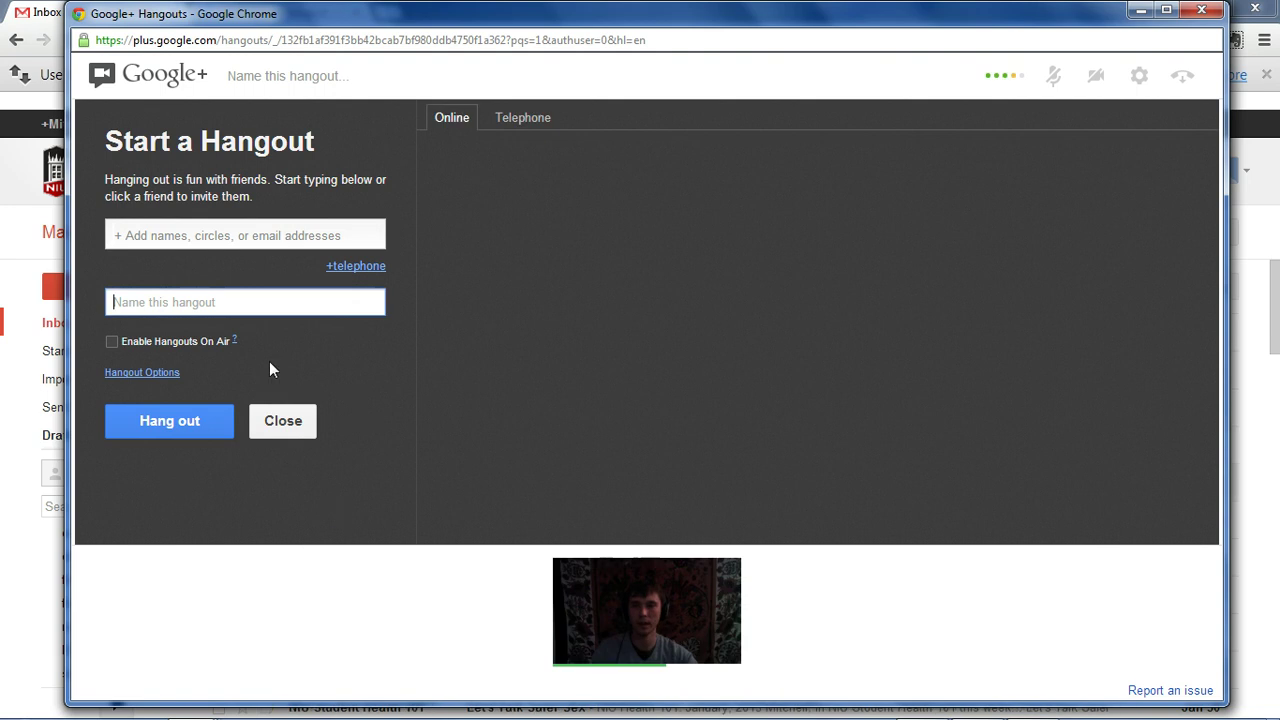
{"action": "type", "text": "yoyoyoyo"}
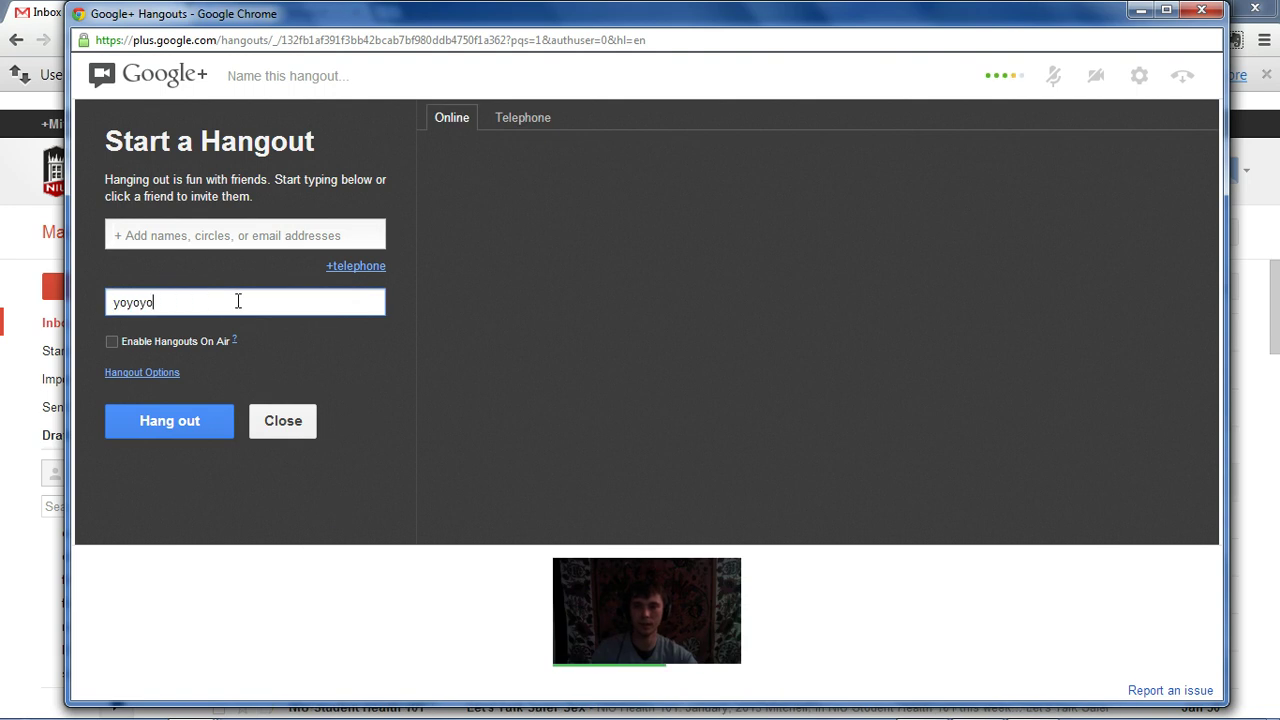
Add Barack Obama and Mitt Romney to the people invited to the hangout.
{"action": "left_click", "coordinate": [233, 240]}
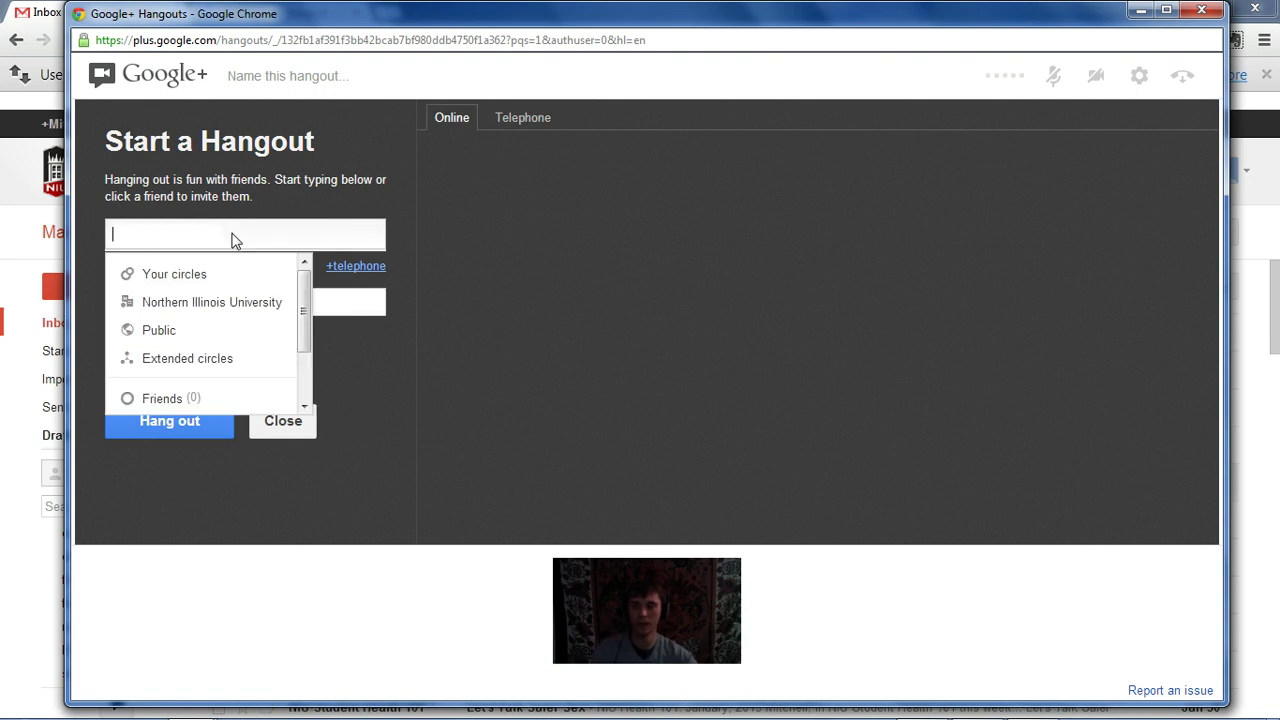
{"action": "type", "text": "barack obama"}
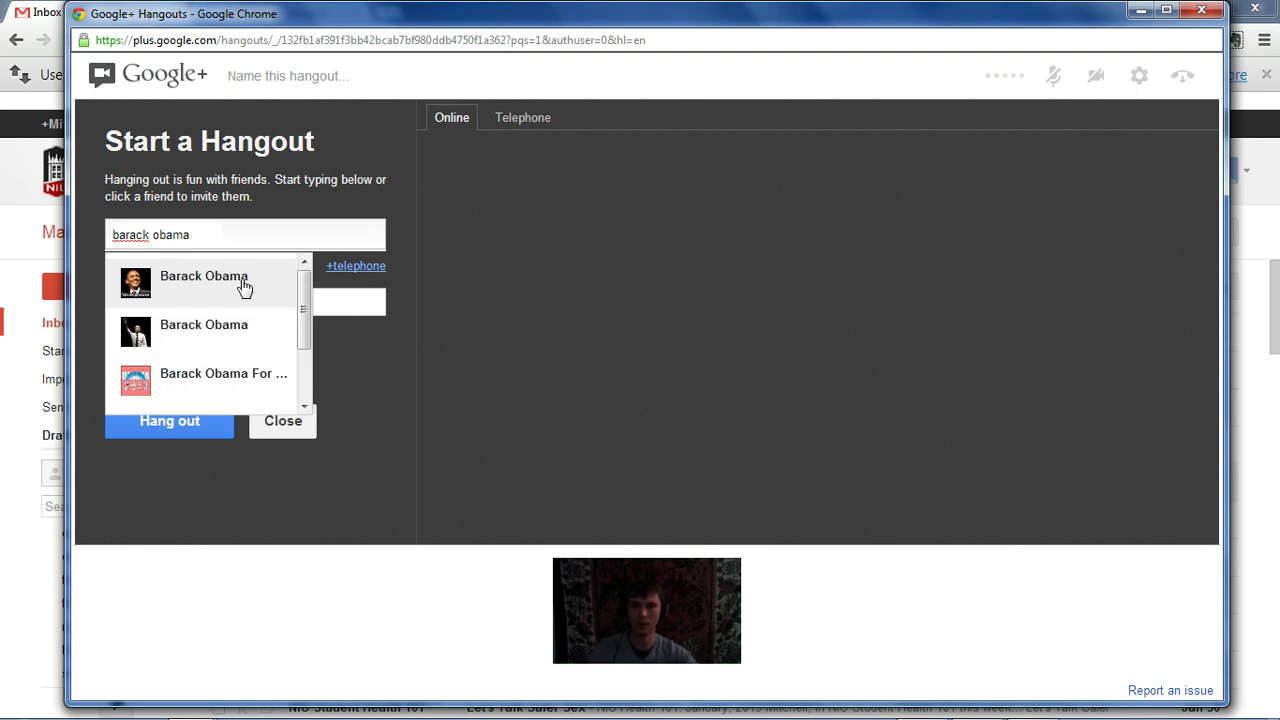
{"action": "left_click", "coordinate": [246, 284]}
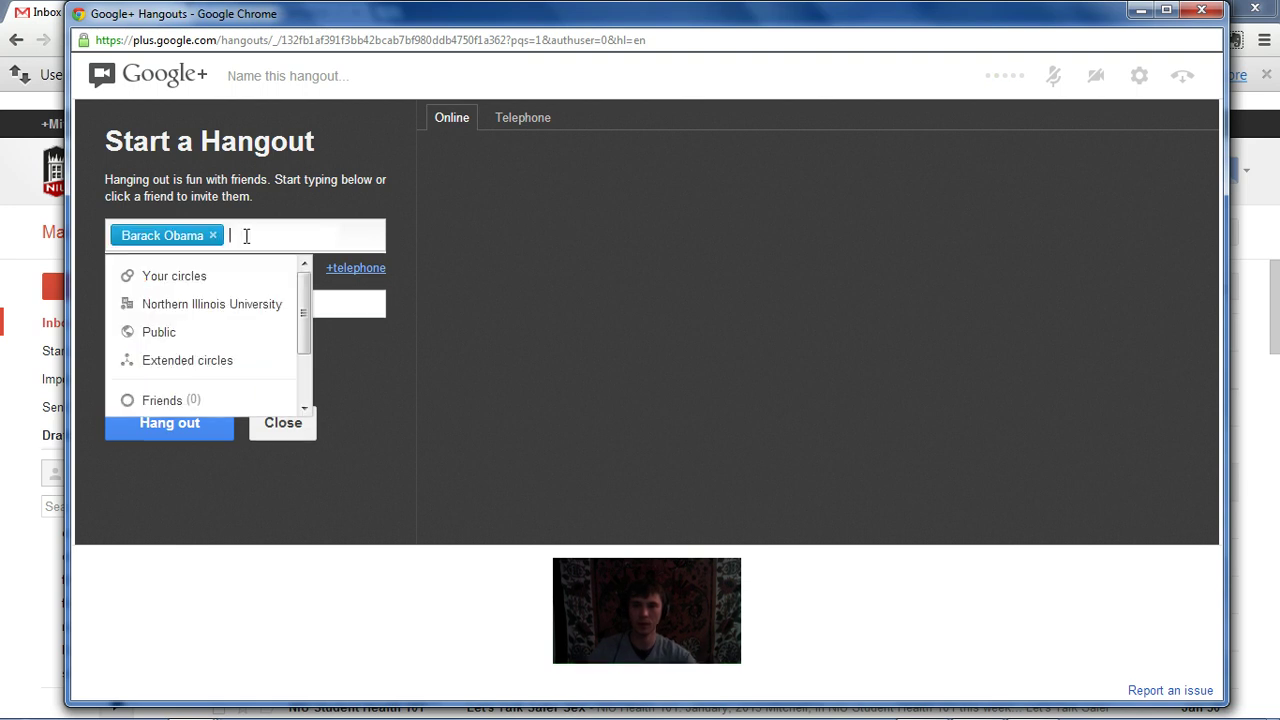
{"action": "type", "text": "mitt"}
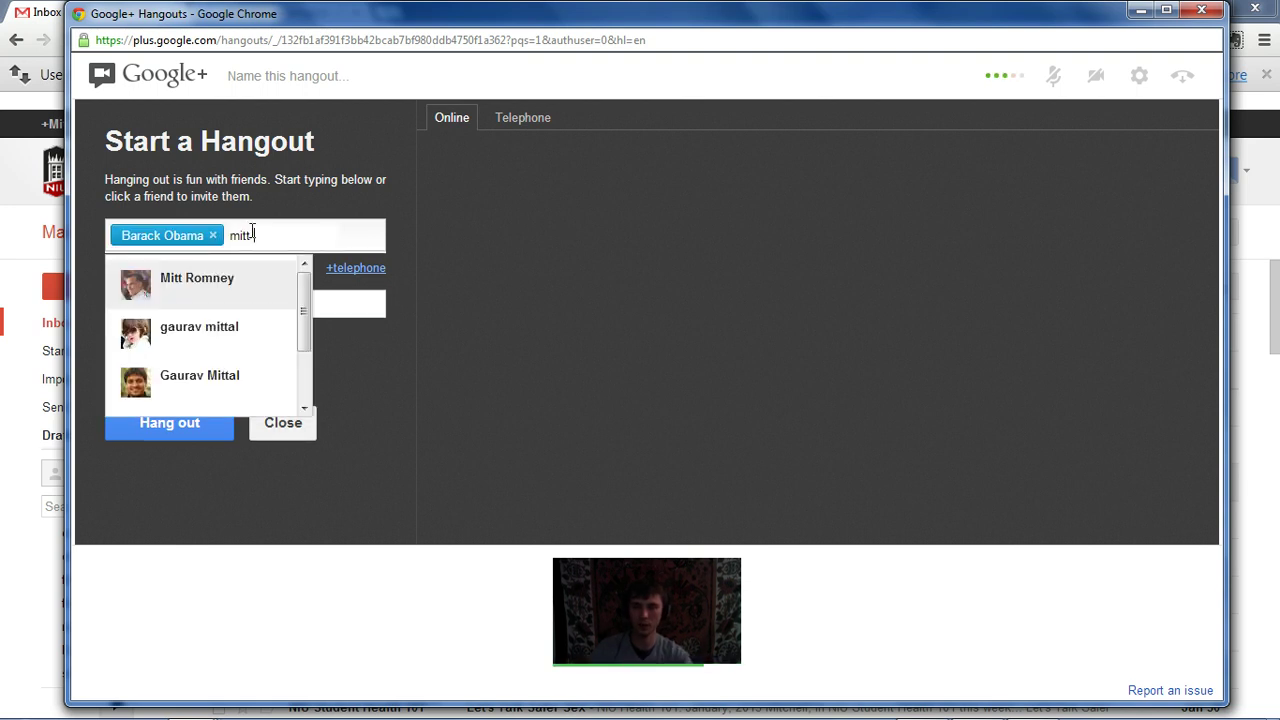
{"action": "type", "text": " romney"}
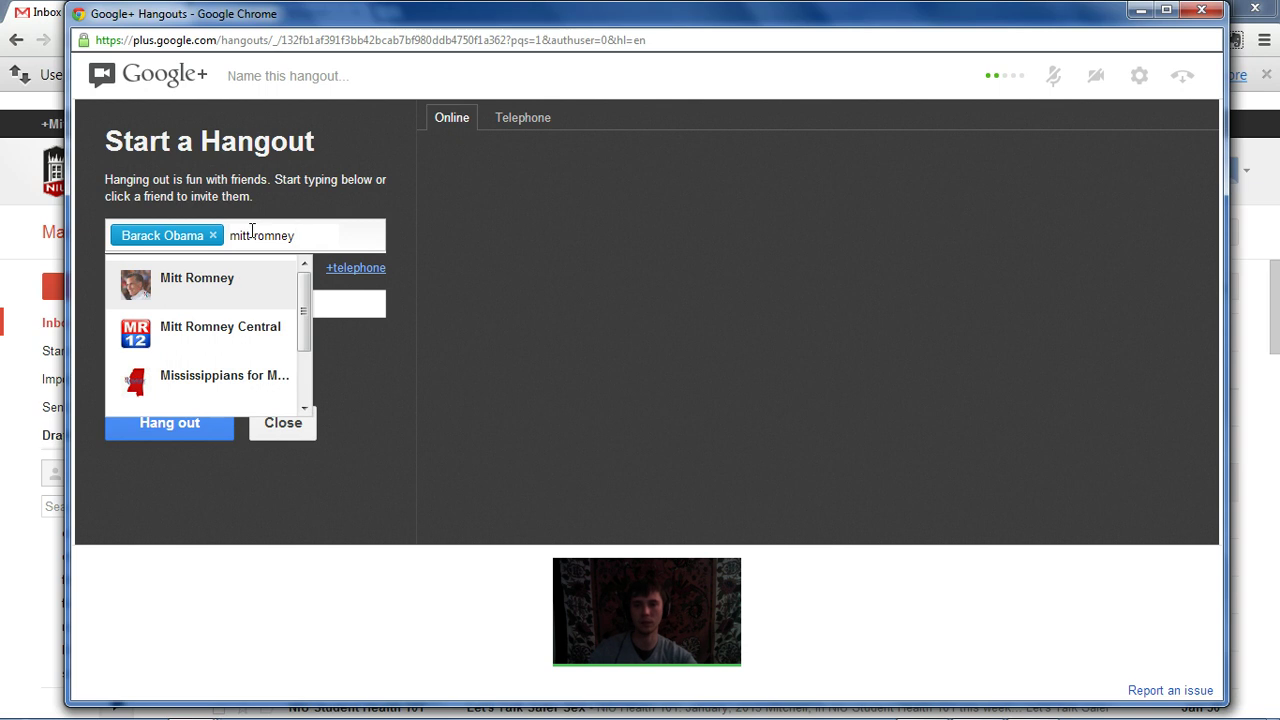
{"action": "left_click", "coordinate": [238, 301]}
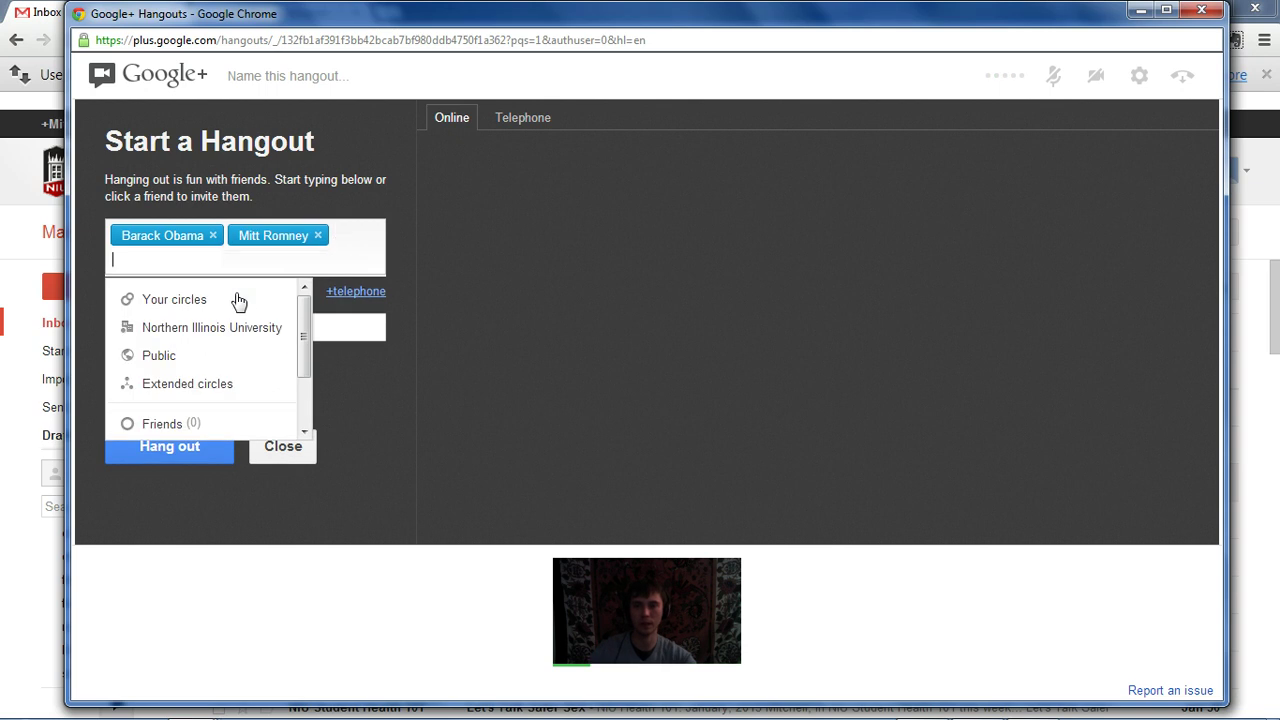
Examine the option for adding a telephone participant to the hangout, including its phone number entry.
{"action": "left_click", "coordinate": [365, 292]}
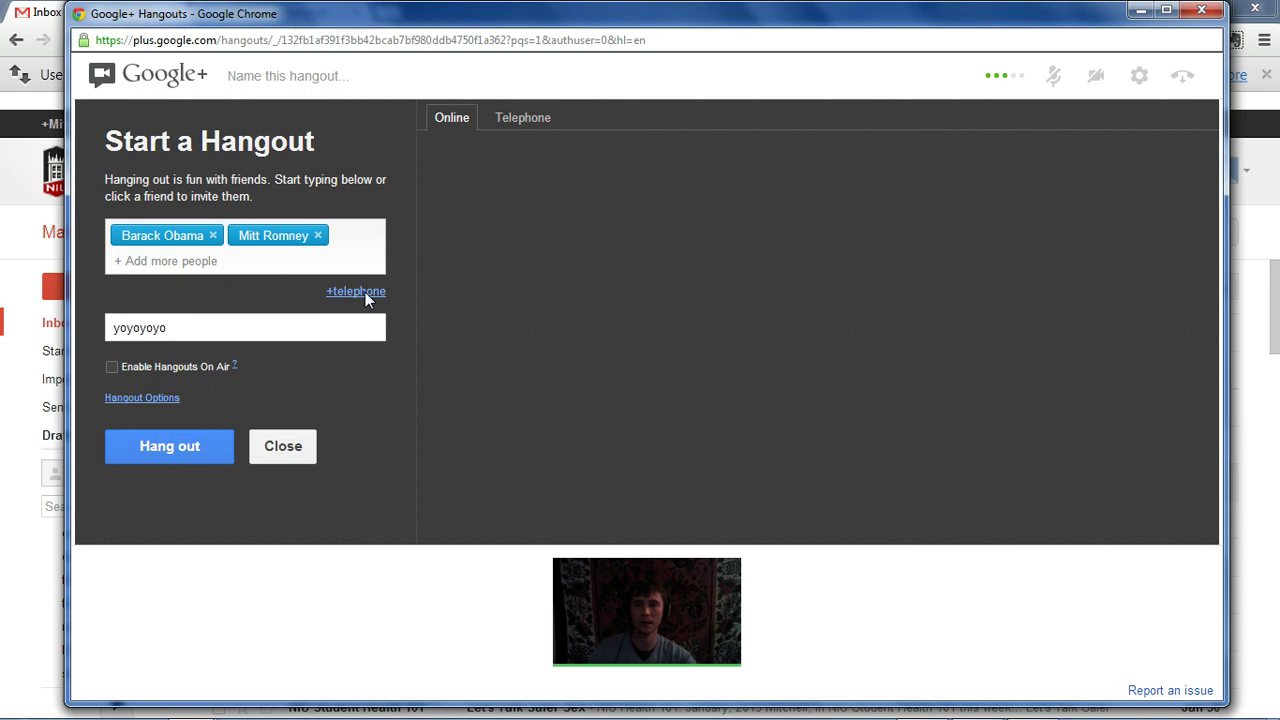
{"action": "left_click", "coordinate": [360, 293]}
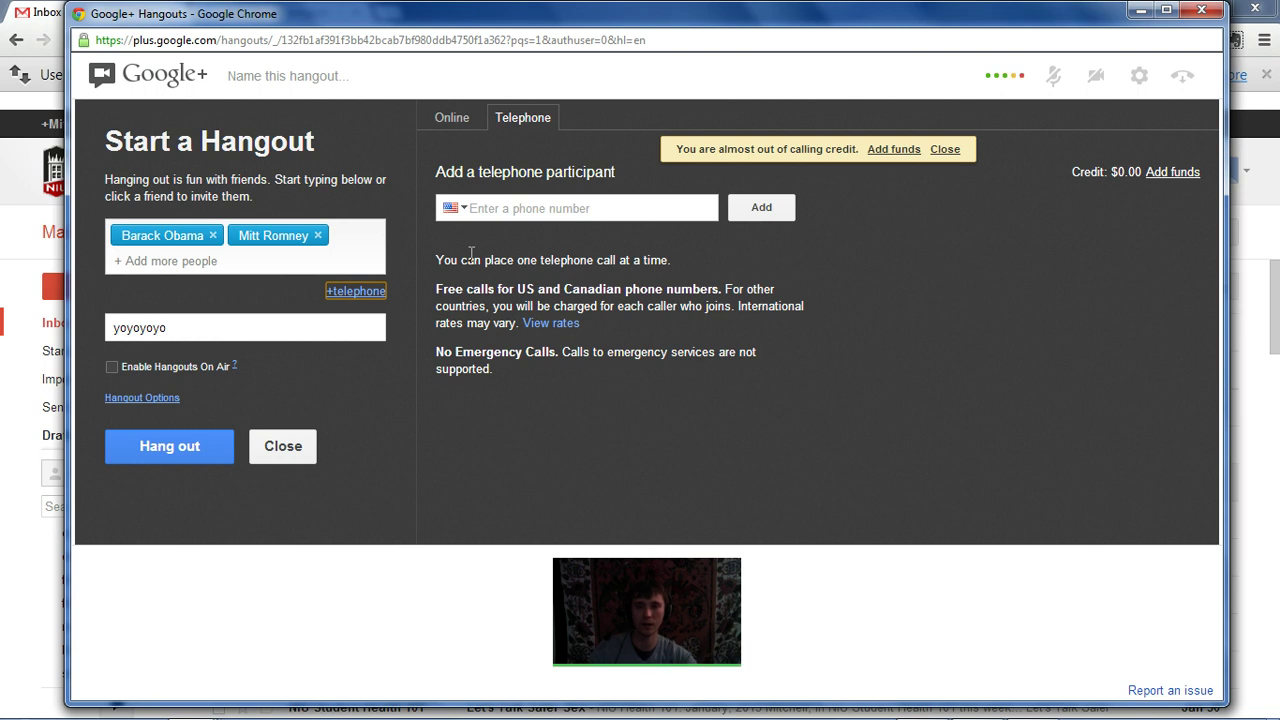
{"action": "left_click", "coordinate": [528, 207]}
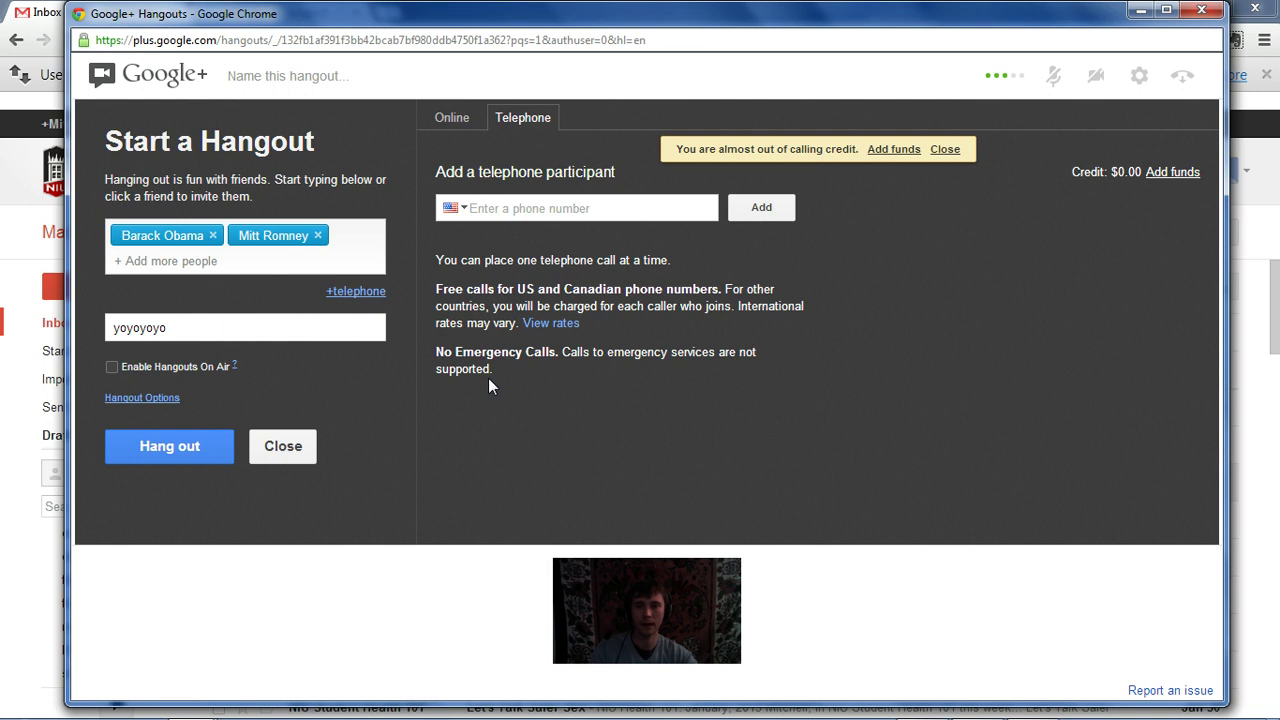
Remove both Barack Obama and Mitt Romney from the hangout's invitees.
{"action": "left_click", "coordinate": [212, 236]}
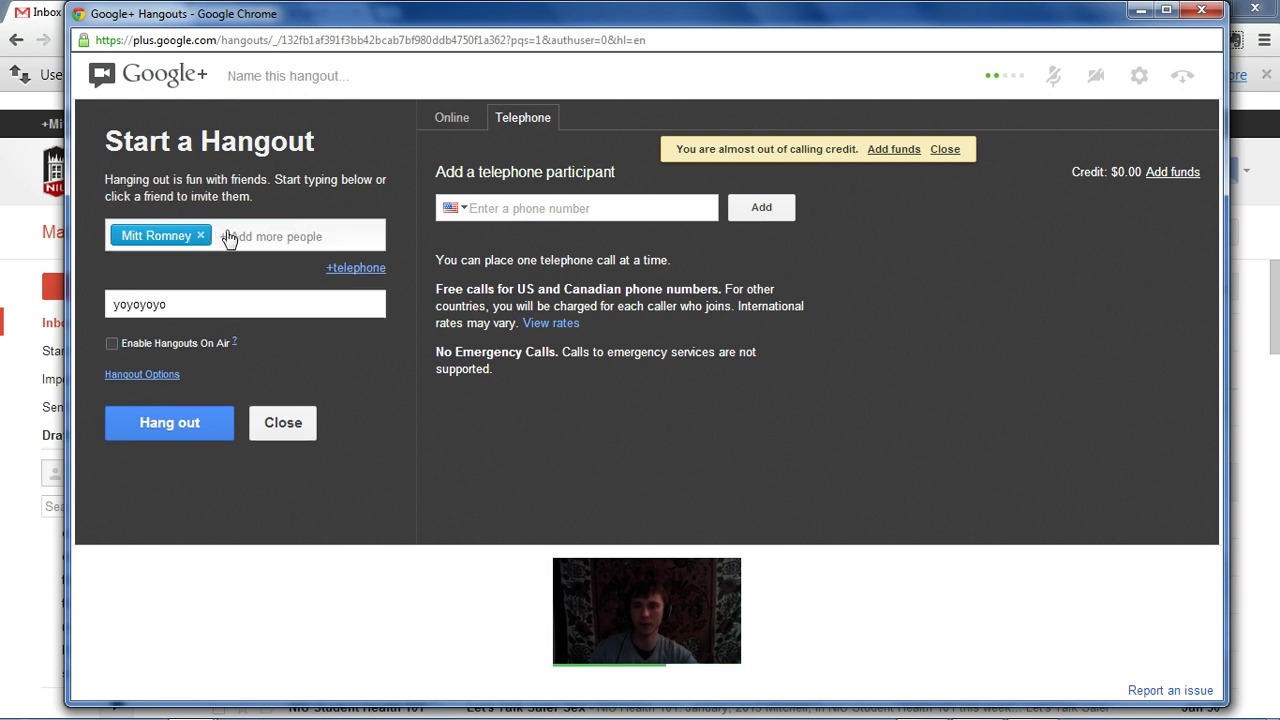
{"action": "left_click", "coordinate": [200, 238]}
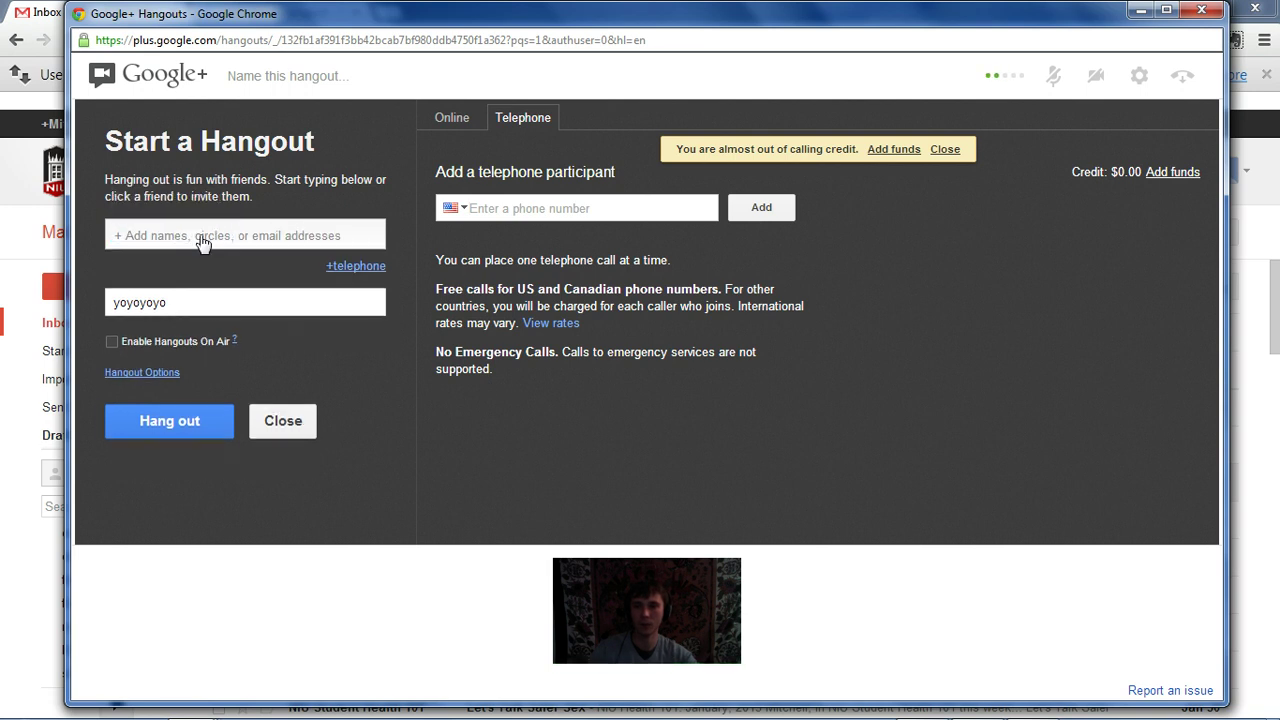
Start the hangout without any invitees, and view and close the form for inviting others.
{"action": "left_click", "coordinate": [197, 424]}
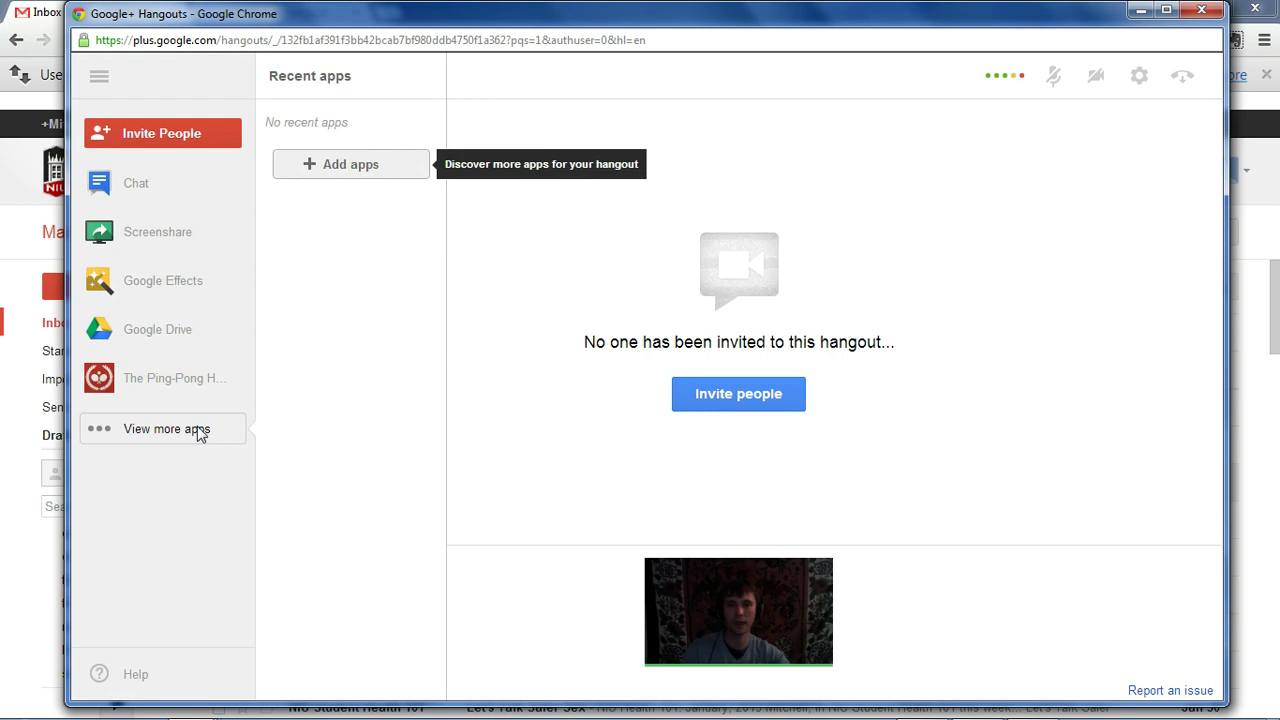
{"action": "left_click", "coordinate": [188, 141]}
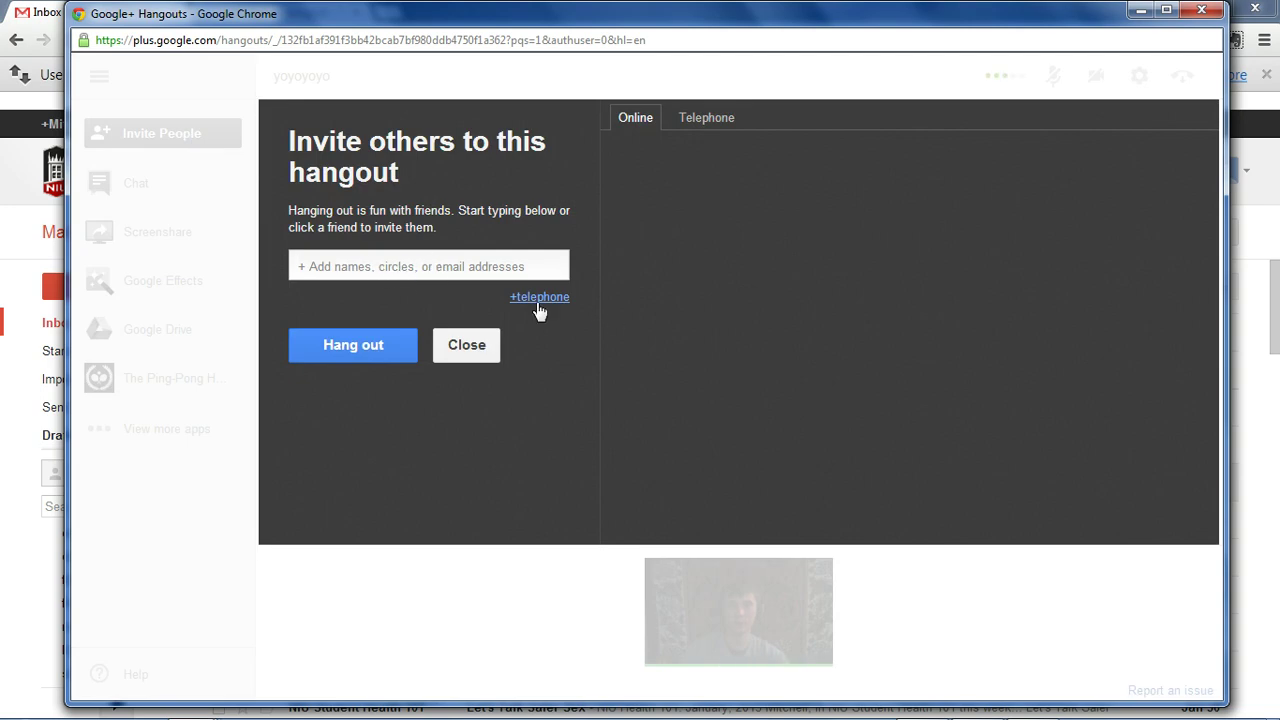
{"action": "left_click", "coordinate": [462, 352]}
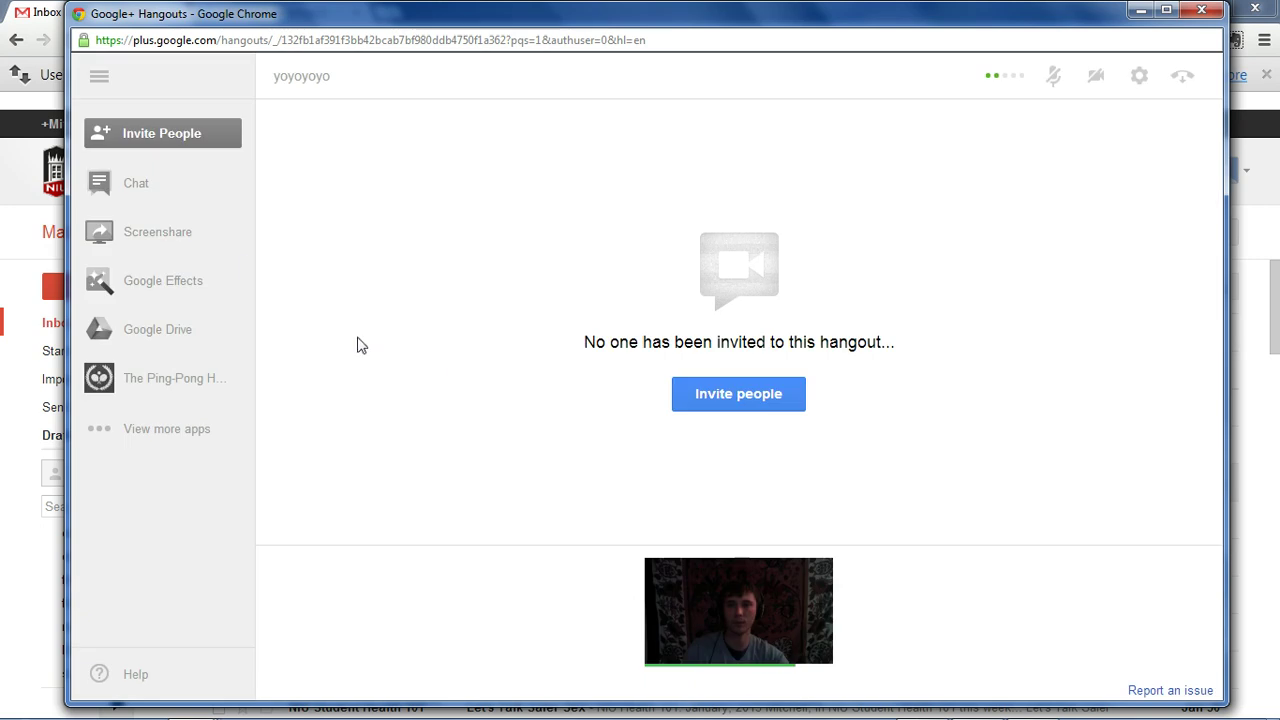
Send the message "testing 123" in the hangout's group chat.
{"action": "left_click", "coordinate": [162, 190]}
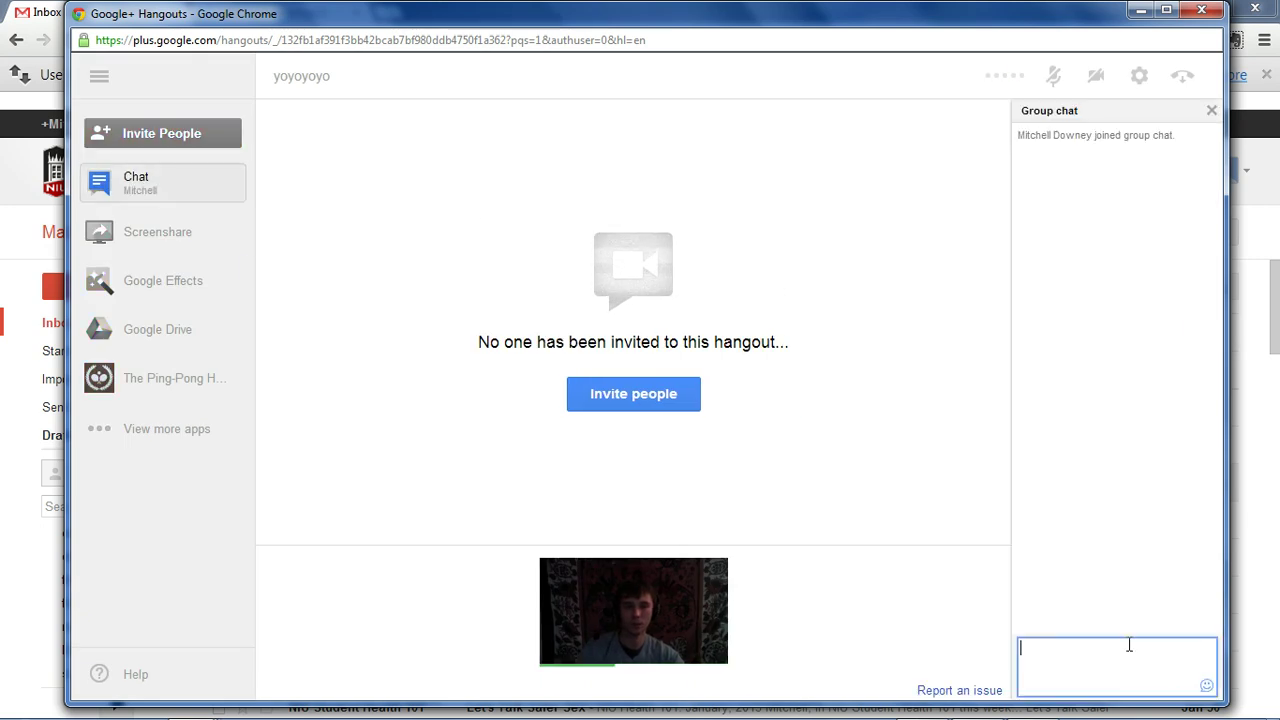
{"action": "type", "text": "testing 123"}
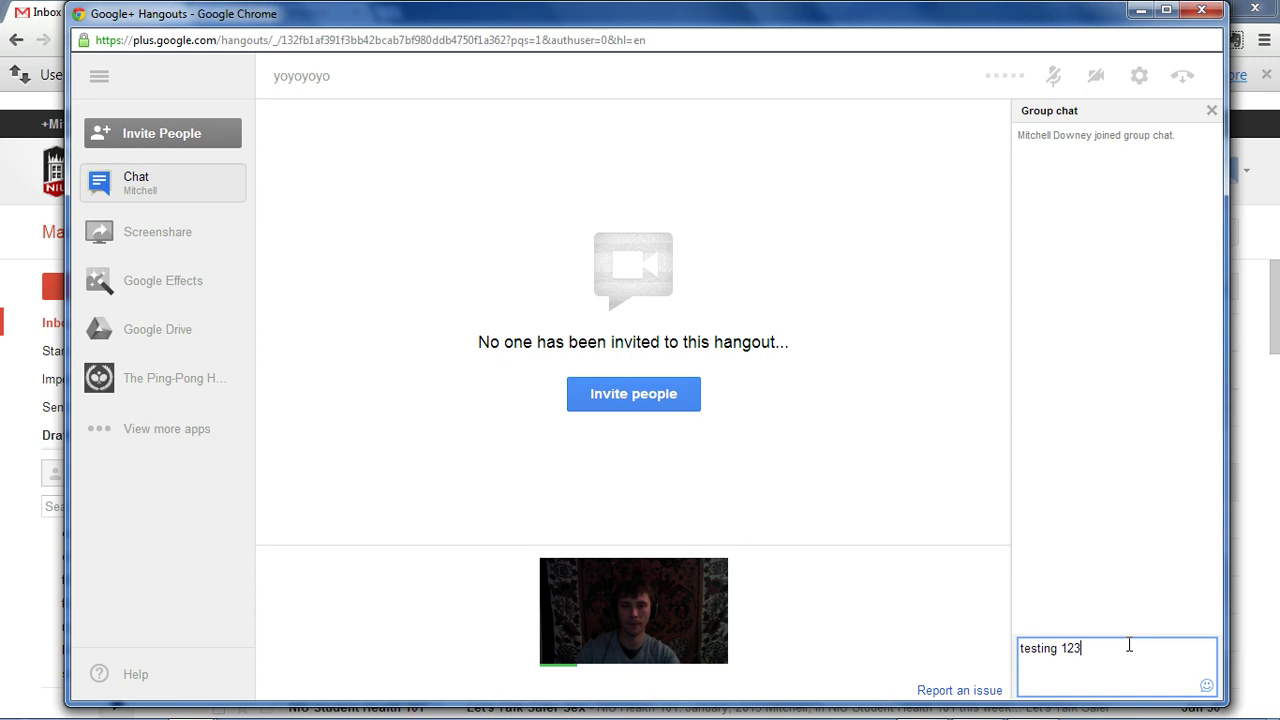
{"action": "key", "text": "Return"}
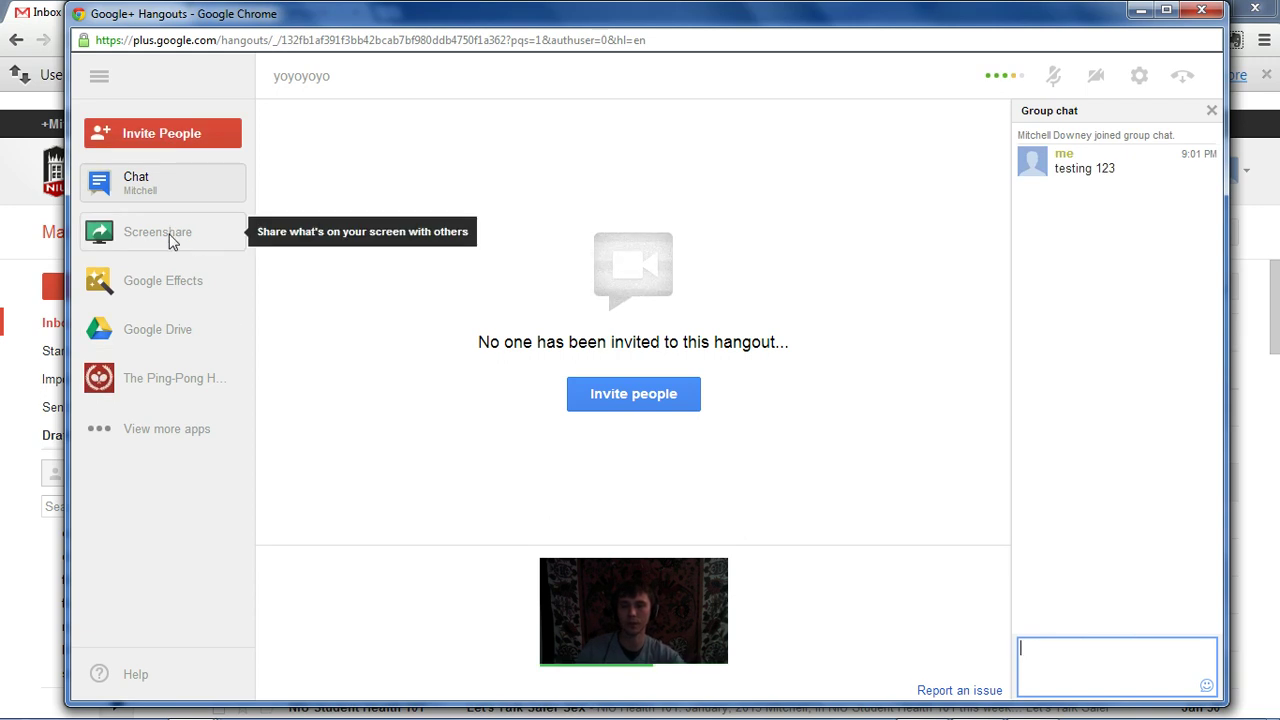
Share the full screen in the hangout with the own feed enlarged in the main view, and stop the screenshare.
{"action": "left_click", "coordinate": [170, 238]}
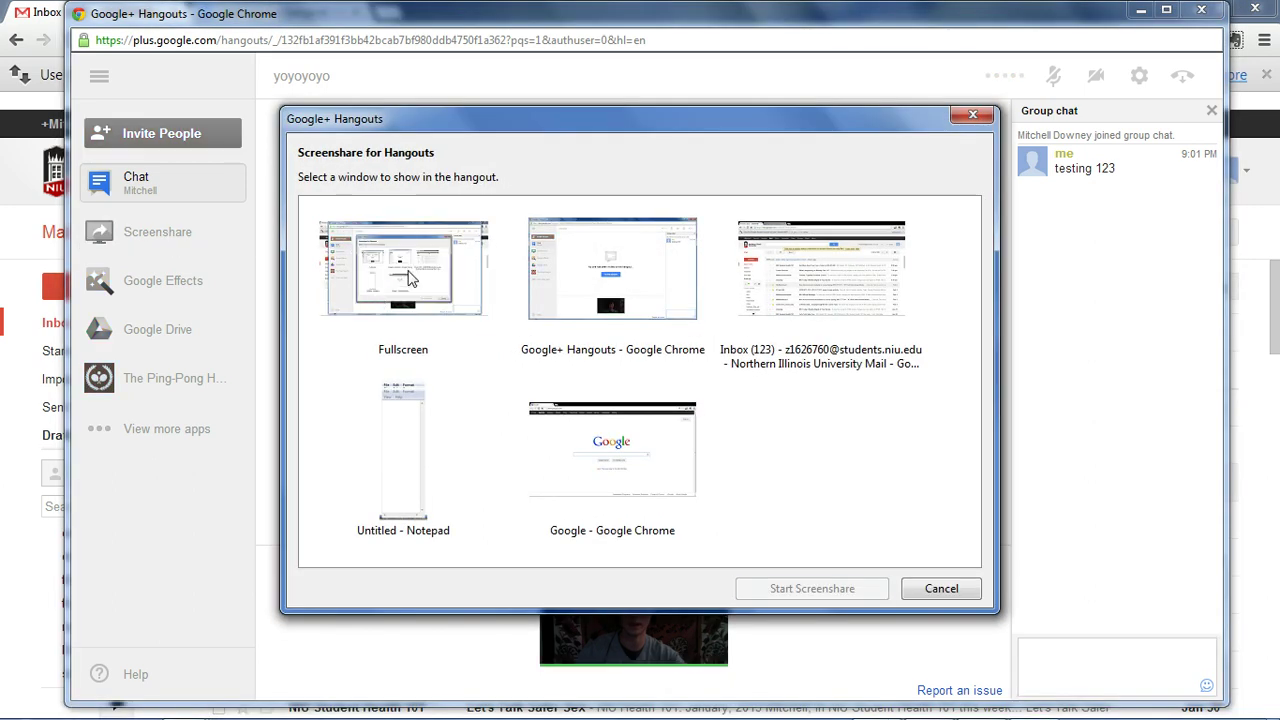
{"action": "left_click", "coordinate": [408, 277]}
{"action": "left_click", "coordinate": [812, 589]}
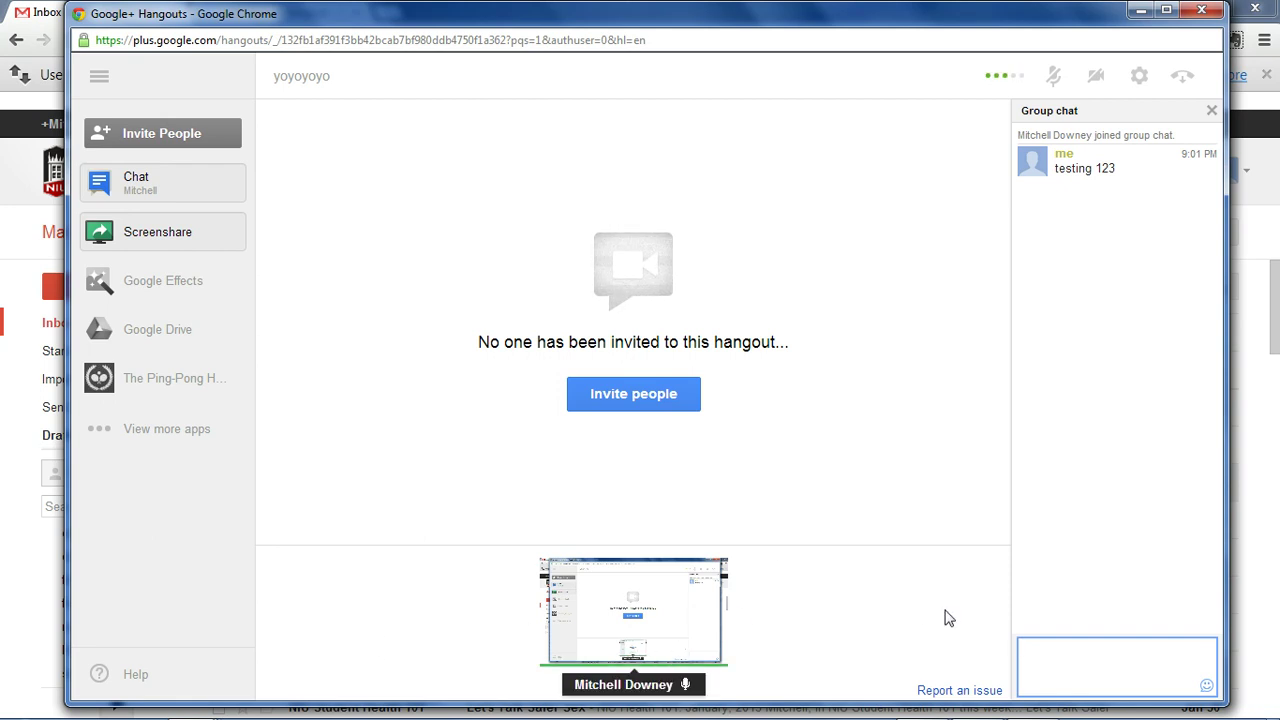
{"action": "left_click", "coordinate": [678, 616]}
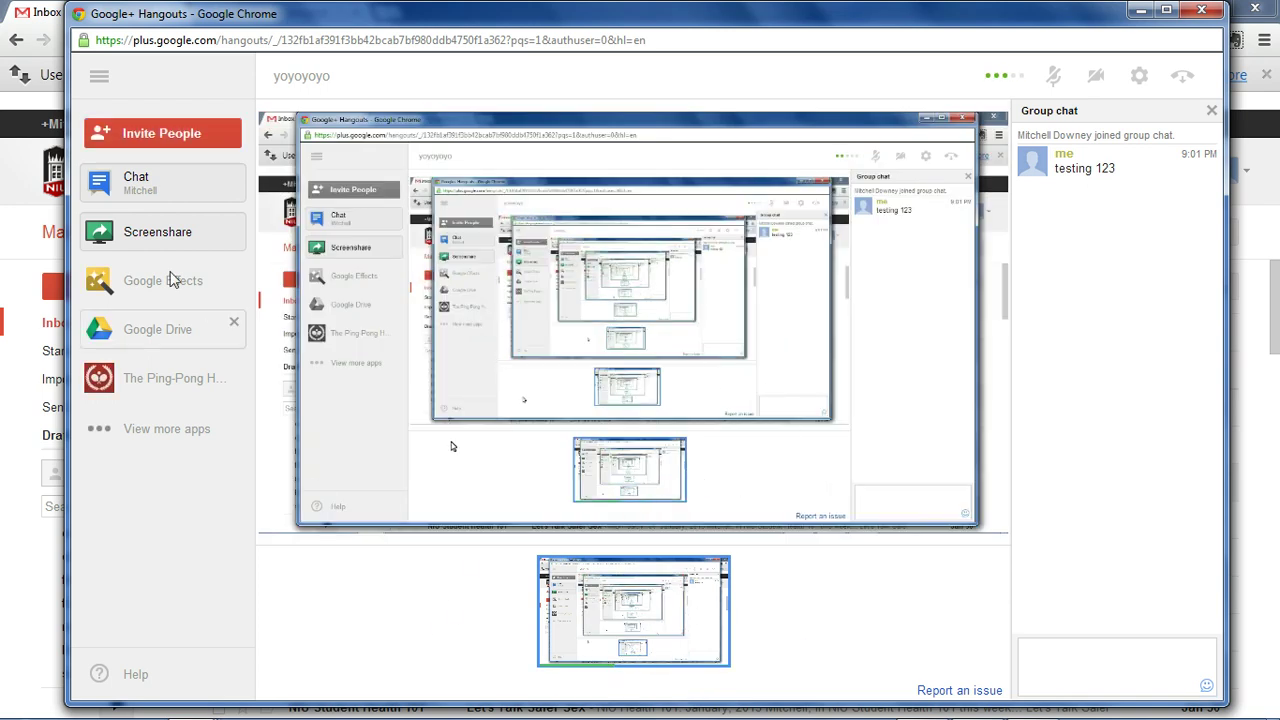
{"action": "left_click", "coordinate": [160, 238]}
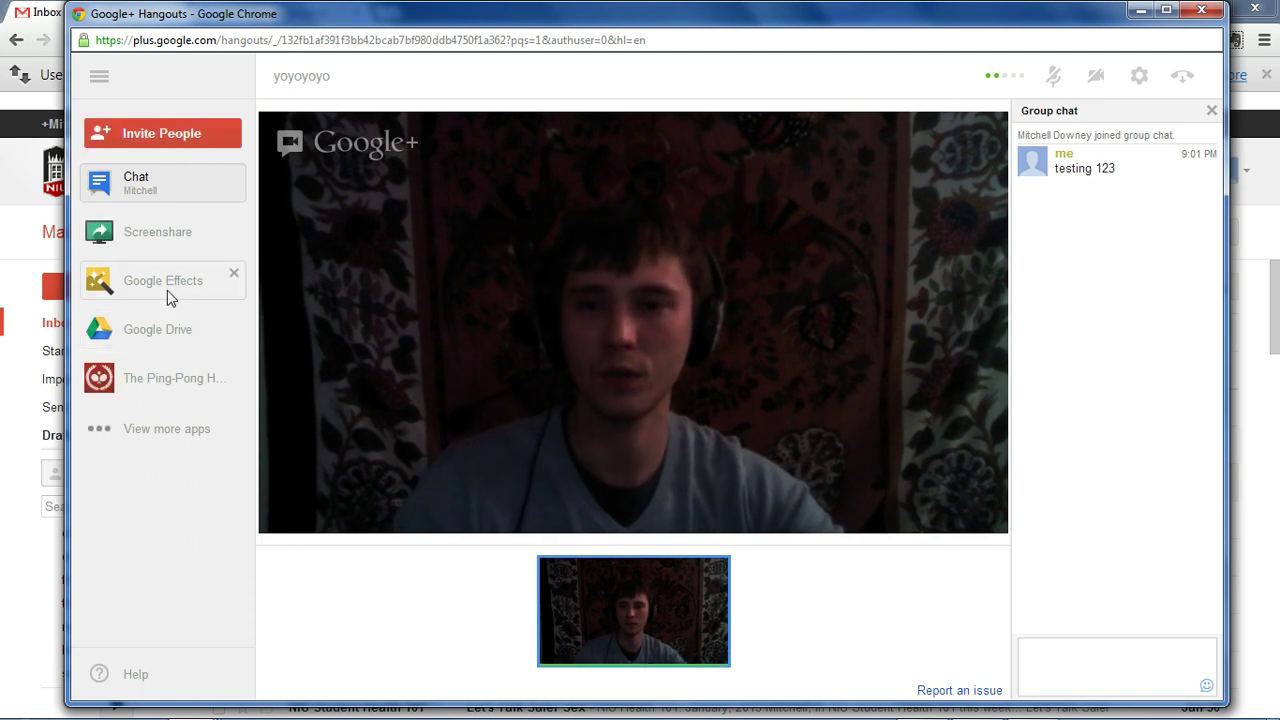
Apply the pirate hat, the eye patch and the full beard from Google Effects to the webcam video.
{"action": "left_click", "coordinate": [170, 290]}
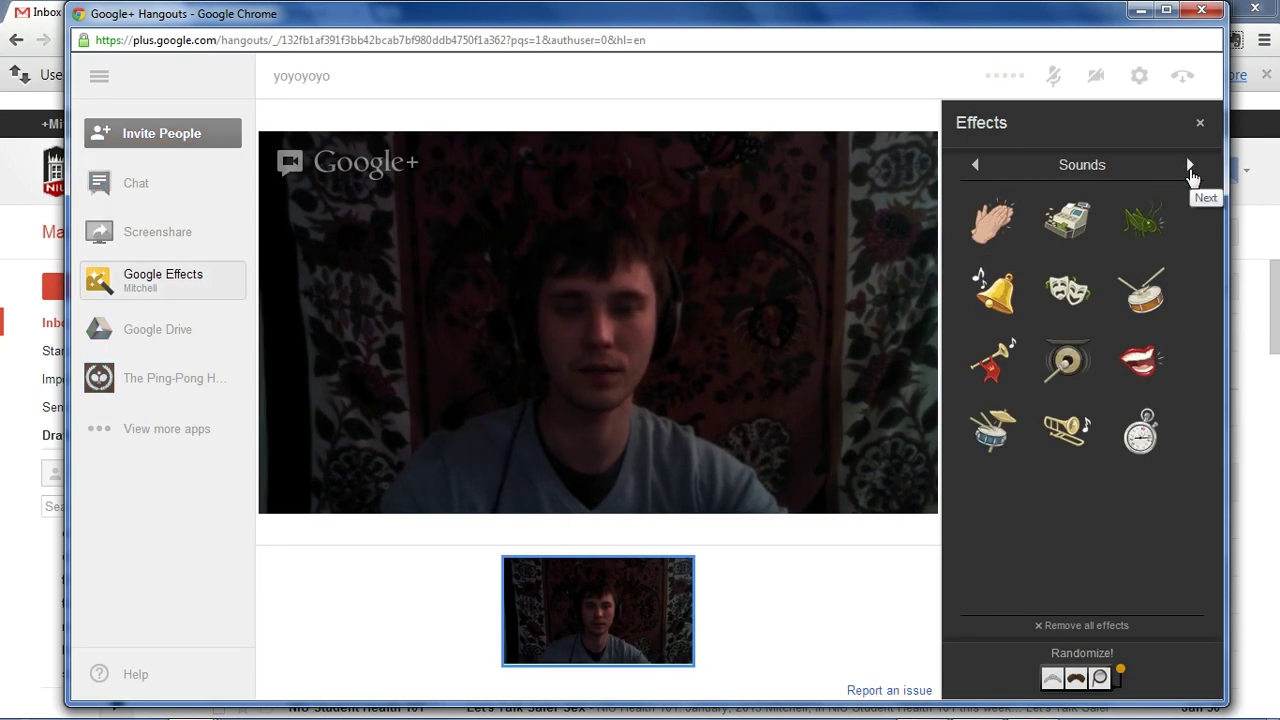
{"action": "left_click", "coordinate": [1190, 166]}
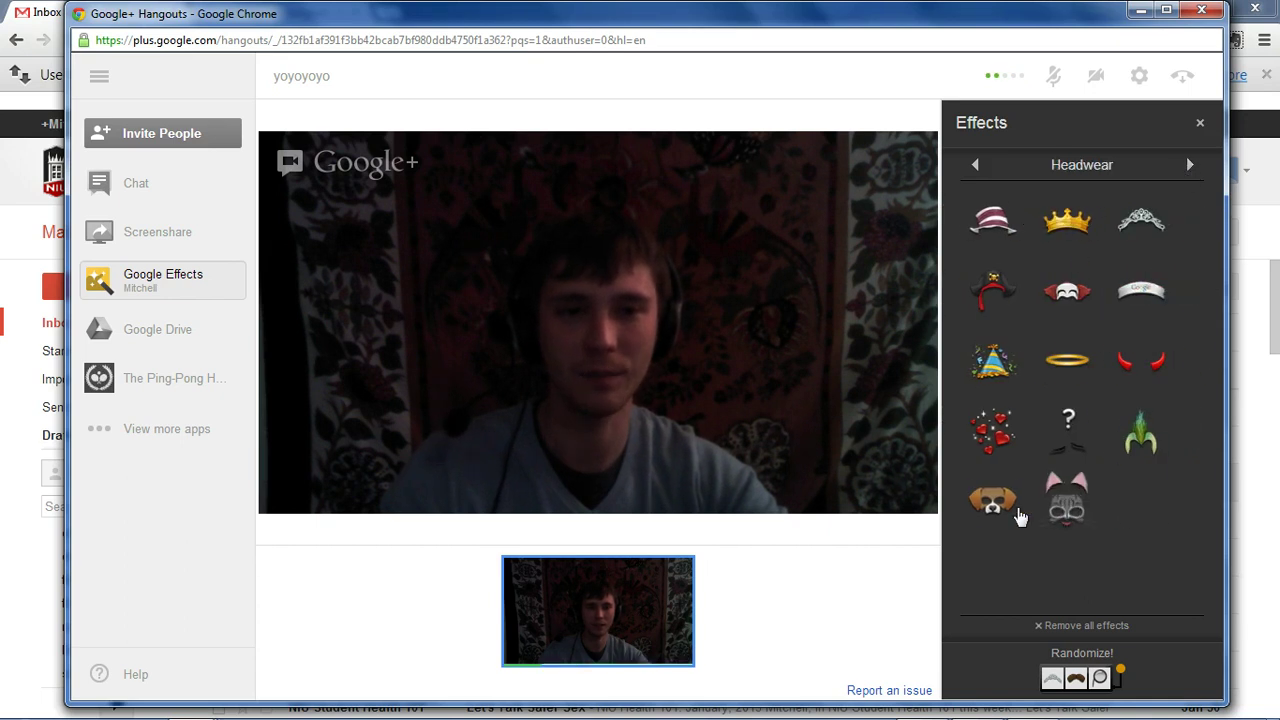
{"action": "left_click", "coordinate": [995, 290]}
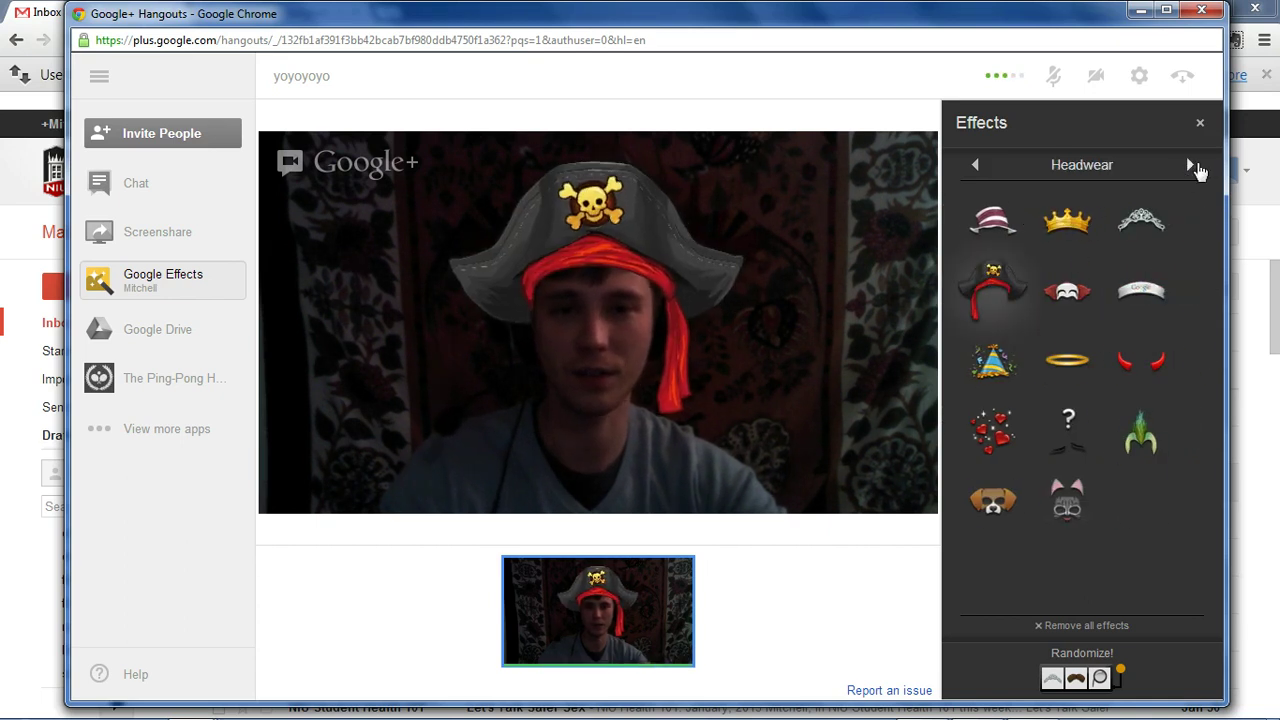
{"action": "left_click", "coordinate": [1190, 165]}
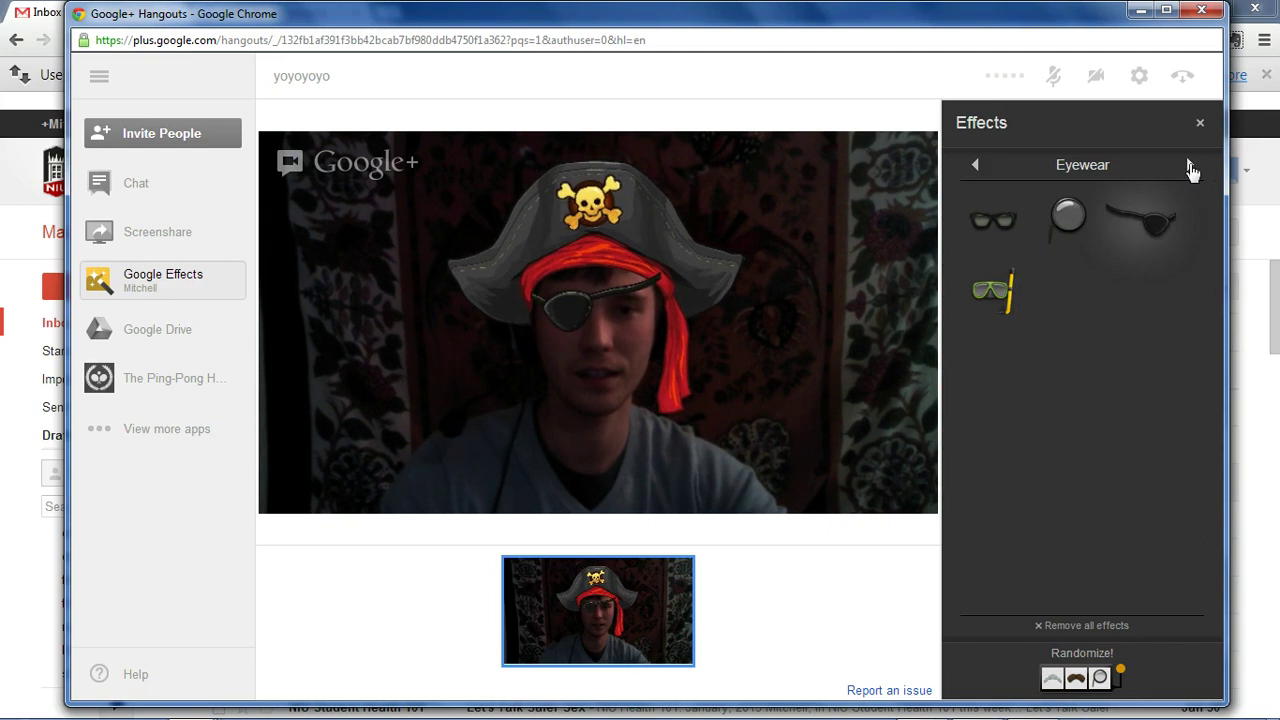
{"action": "left_click", "coordinate": [1190, 166]}
{"action": "left_click", "coordinate": [1008, 238]}
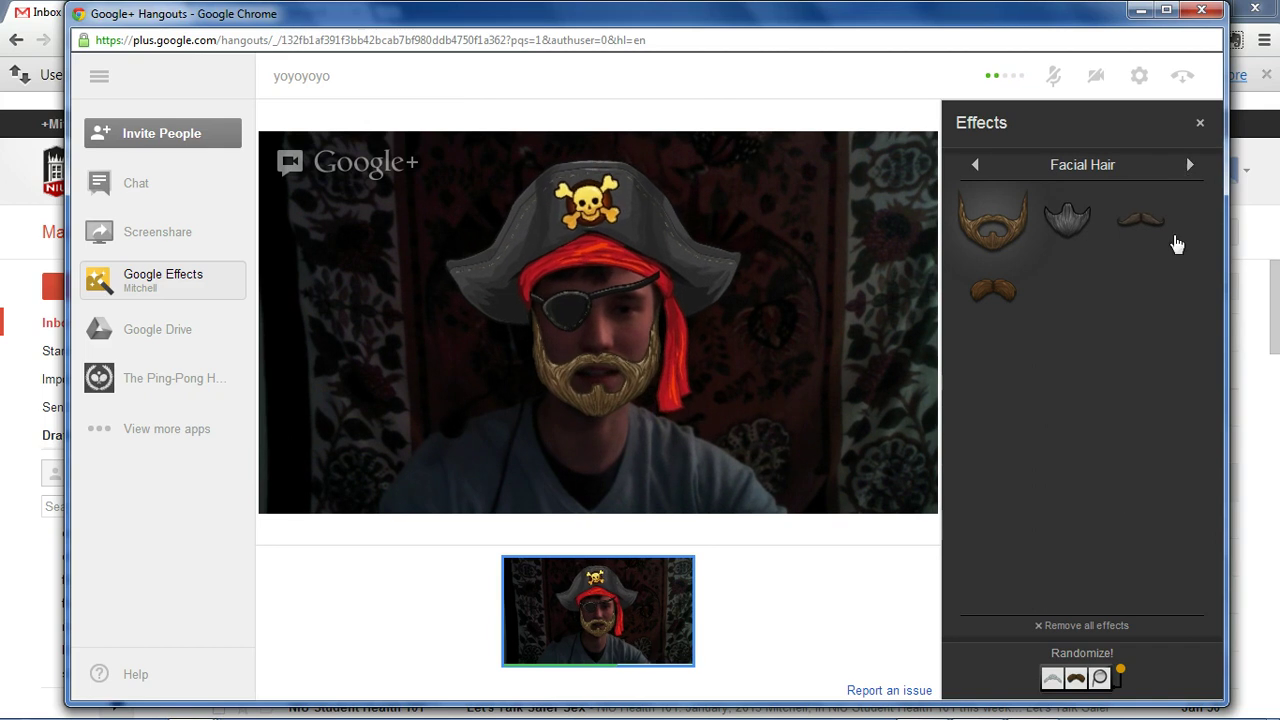
Remove all effects from the webcam video and close the Effects pane.
{"action": "left_click", "coordinate": [1082, 625]}
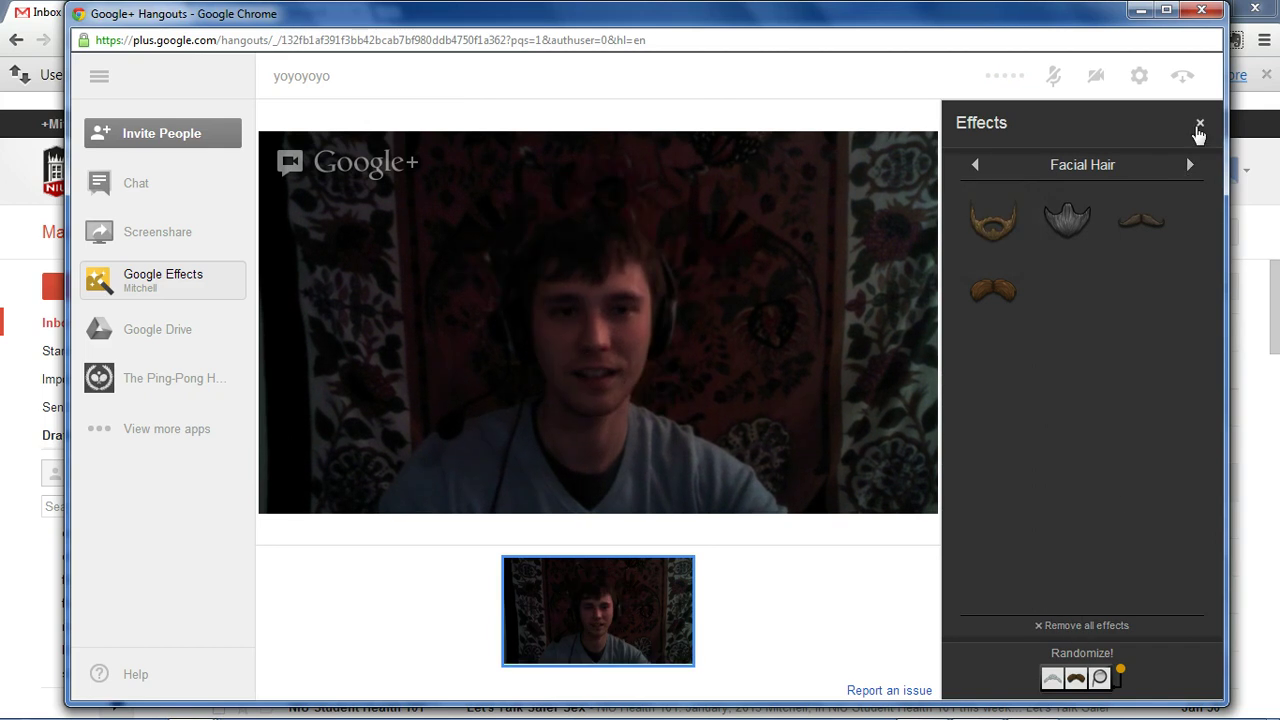
{"action": "left_click", "coordinate": [1199, 127]}
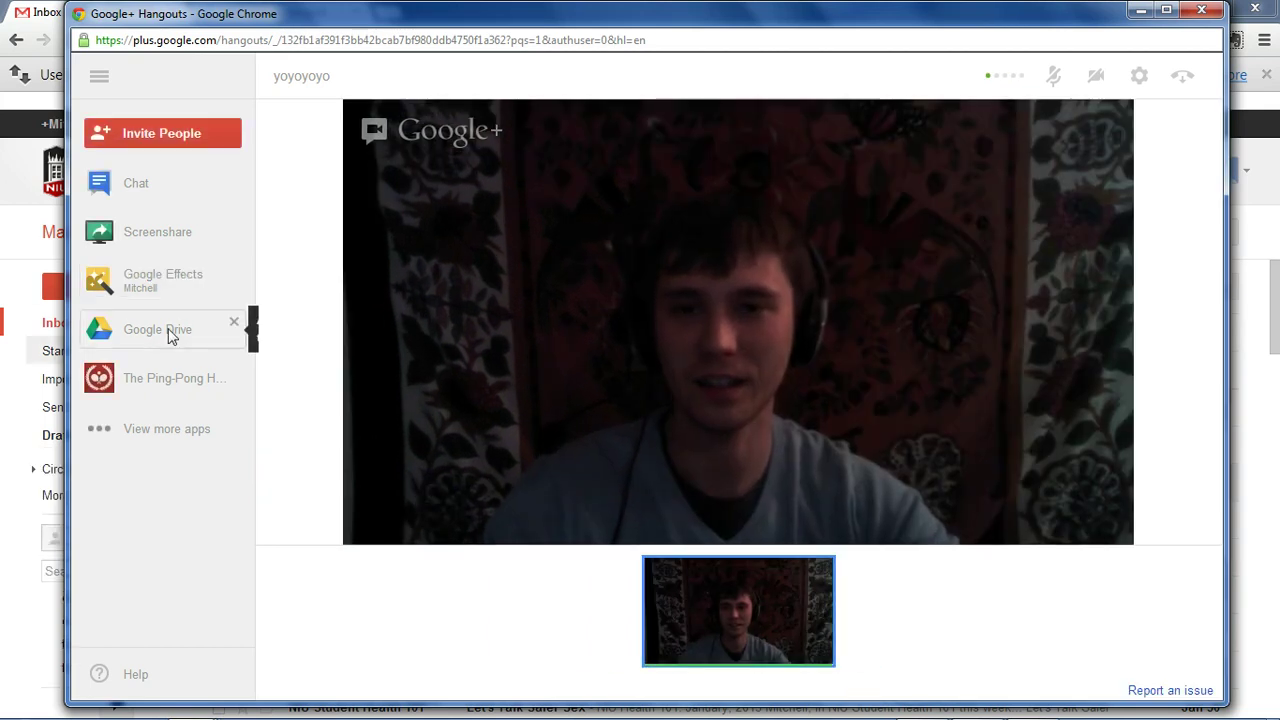
Create shared notes for the hangout through Google Drive, agreeing to show the email address.
{"action": "left_click", "coordinate": [168, 334]}
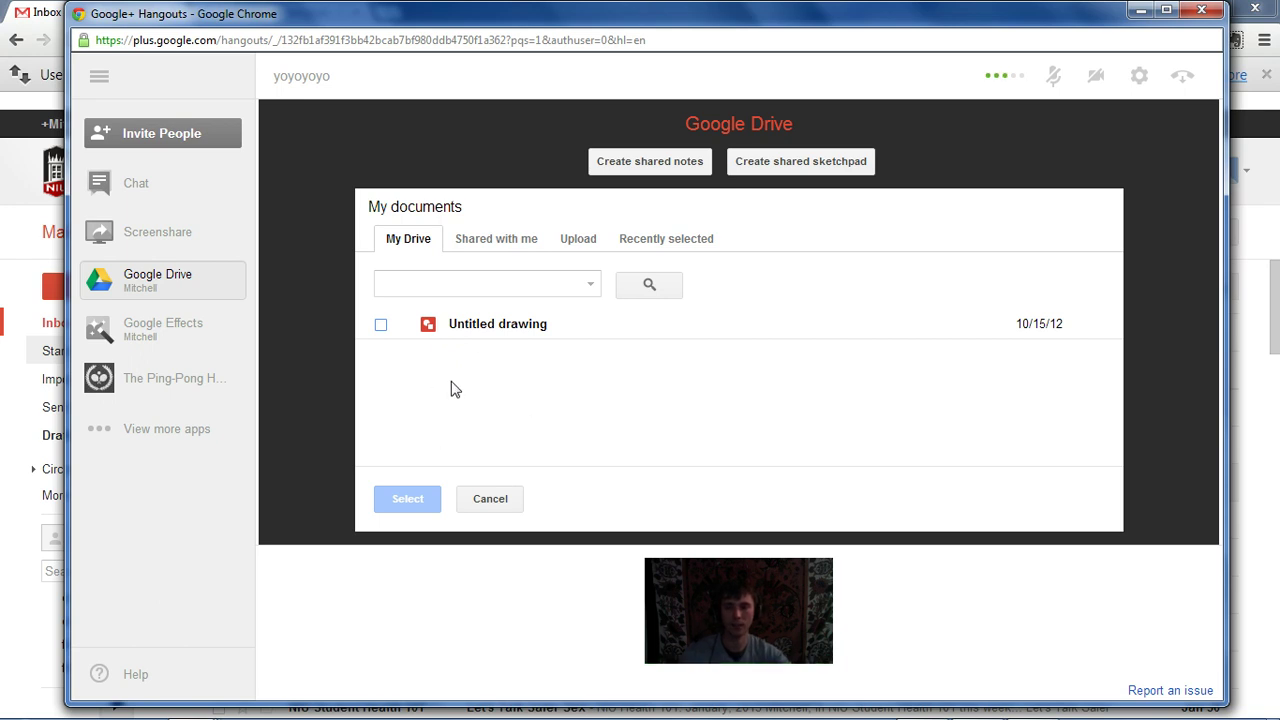
{"action": "left_click", "coordinate": [658, 160]}
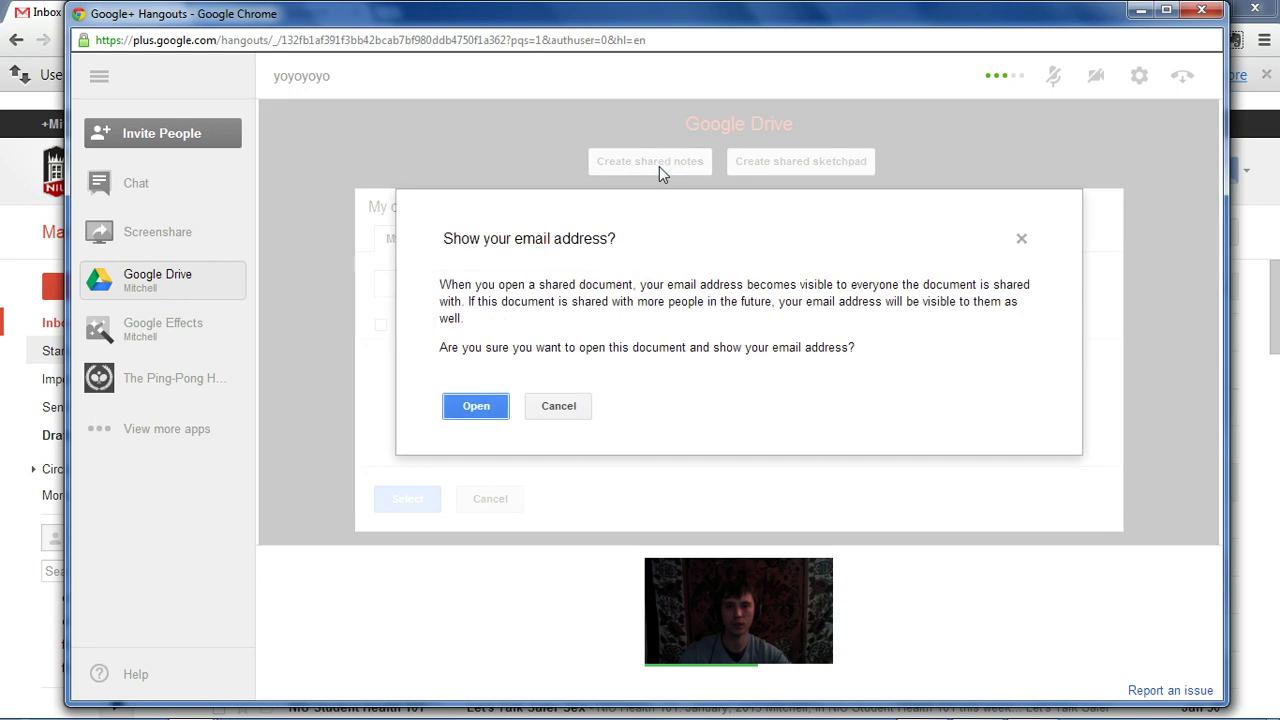
{"action": "left_click", "coordinate": [477, 407]}
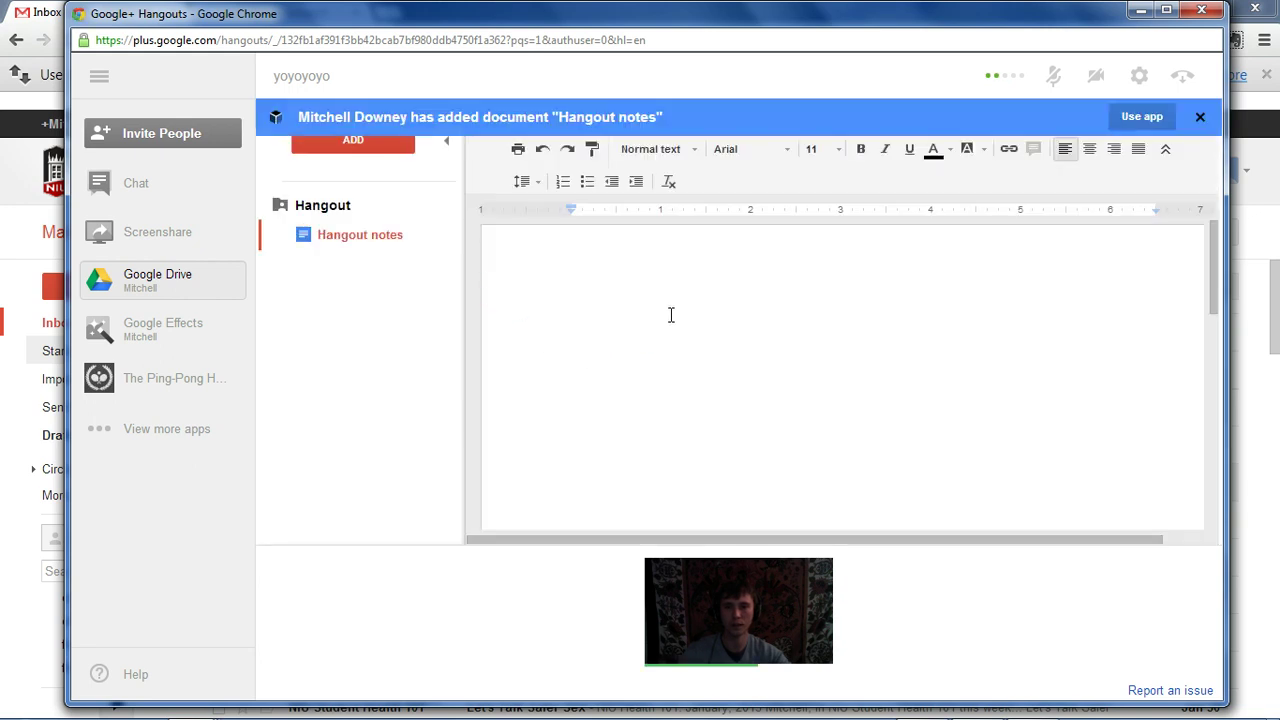
Enter "asdfasdfasdfdsfasdf" and "asdfasdfadsfasdfasdfasdf" on separate lines of the shared notes, collapse the document list and close Google Drive.
{"action": "type", "text": "asdfasdfasdfdsfasdf"}
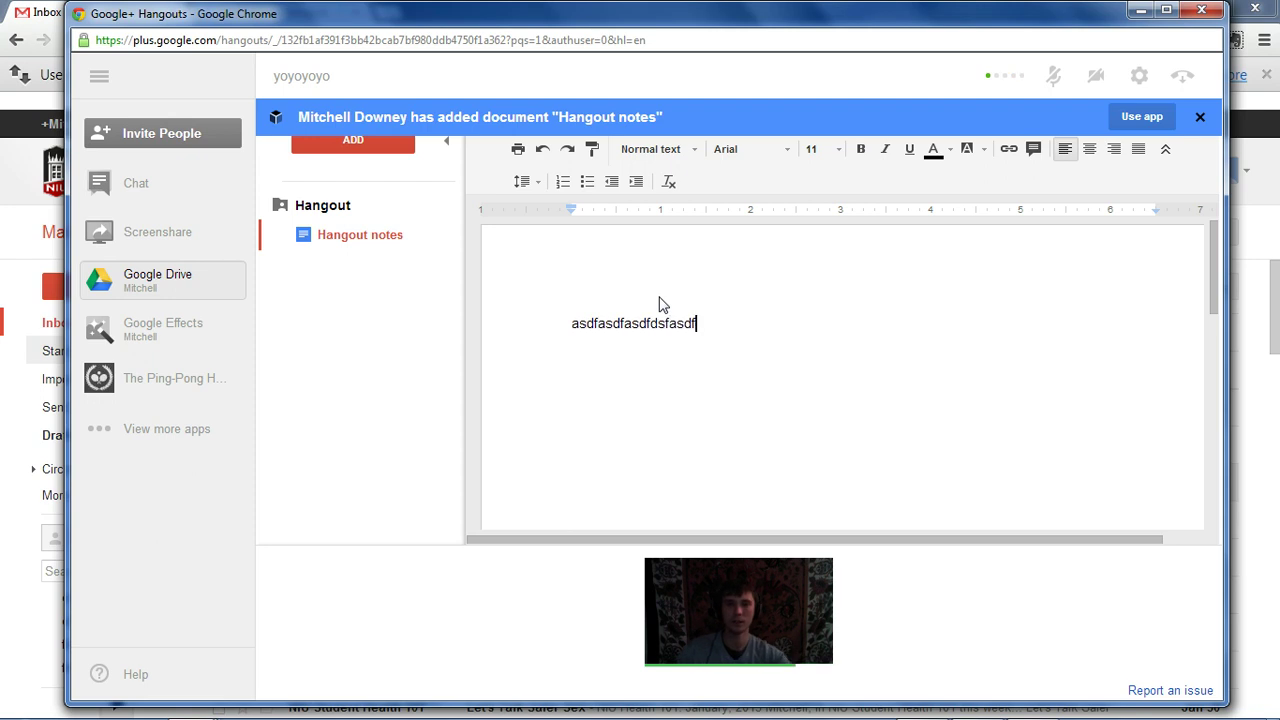
{"action": "key", "text": "Return"}
{"action": "type", "text": "asdfasdfadsfasdfasdfasdf"}
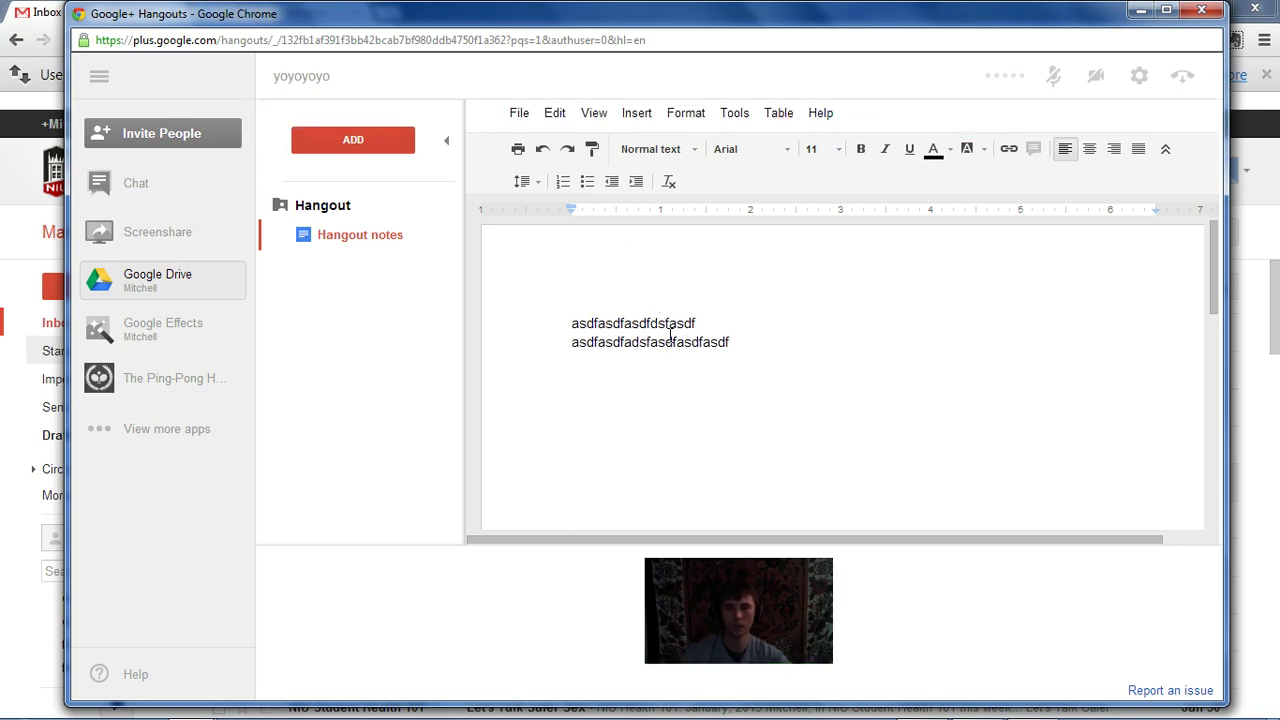
{"action": "left_click", "coordinate": [447, 141]}
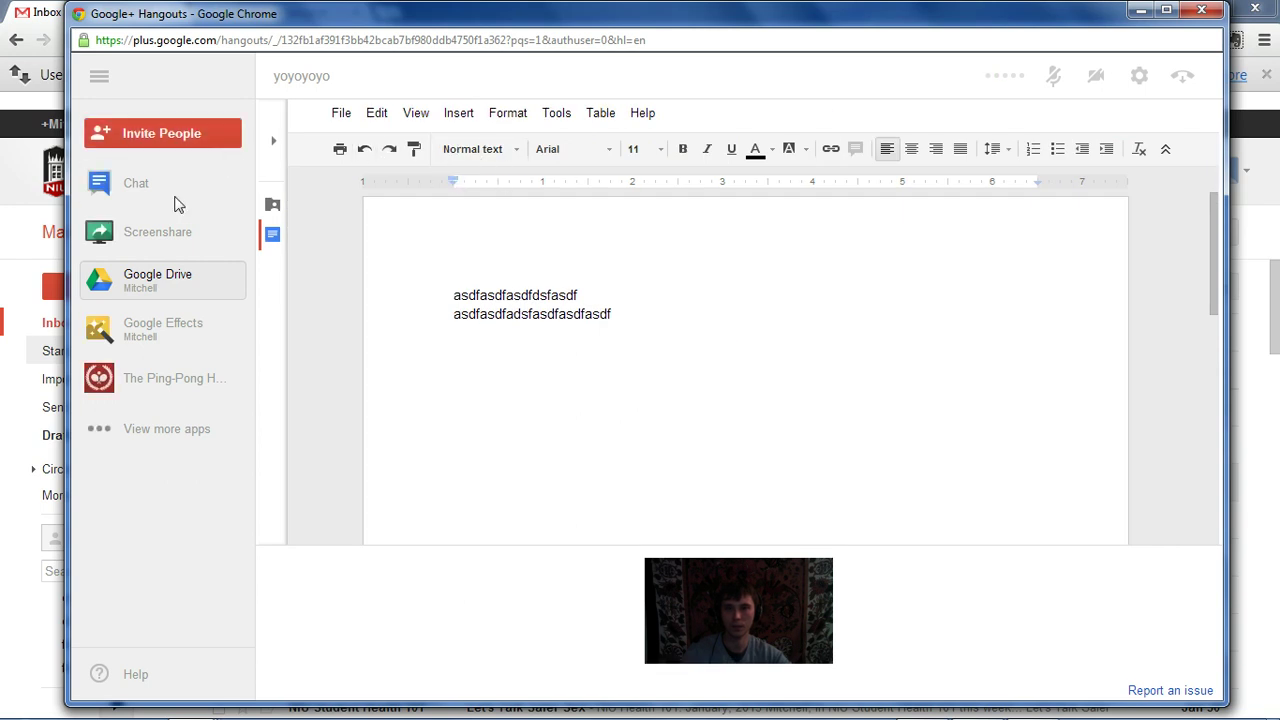
{"action": "left_click", "coordinate": [234, 273]}
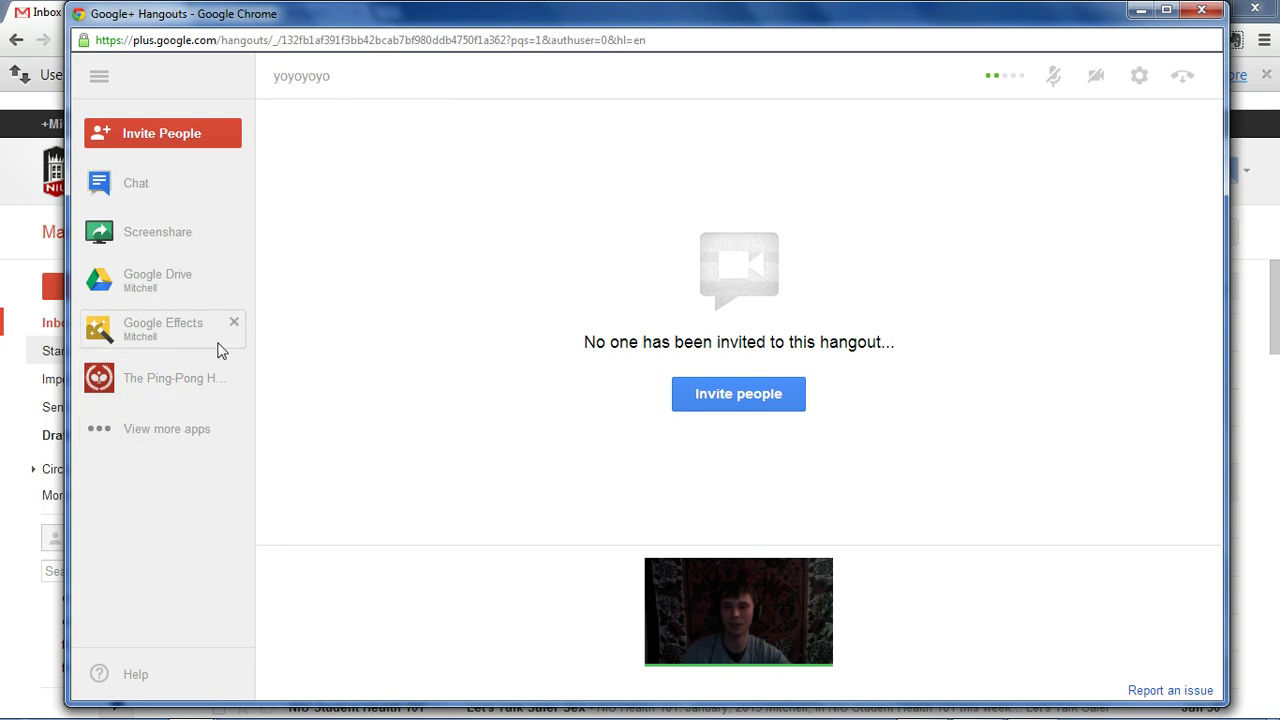
Browse the featured apps that can be added to the hangout, and leave the list without adding any.
{"action": "mouse_move", "coordinate": [151, 437]}
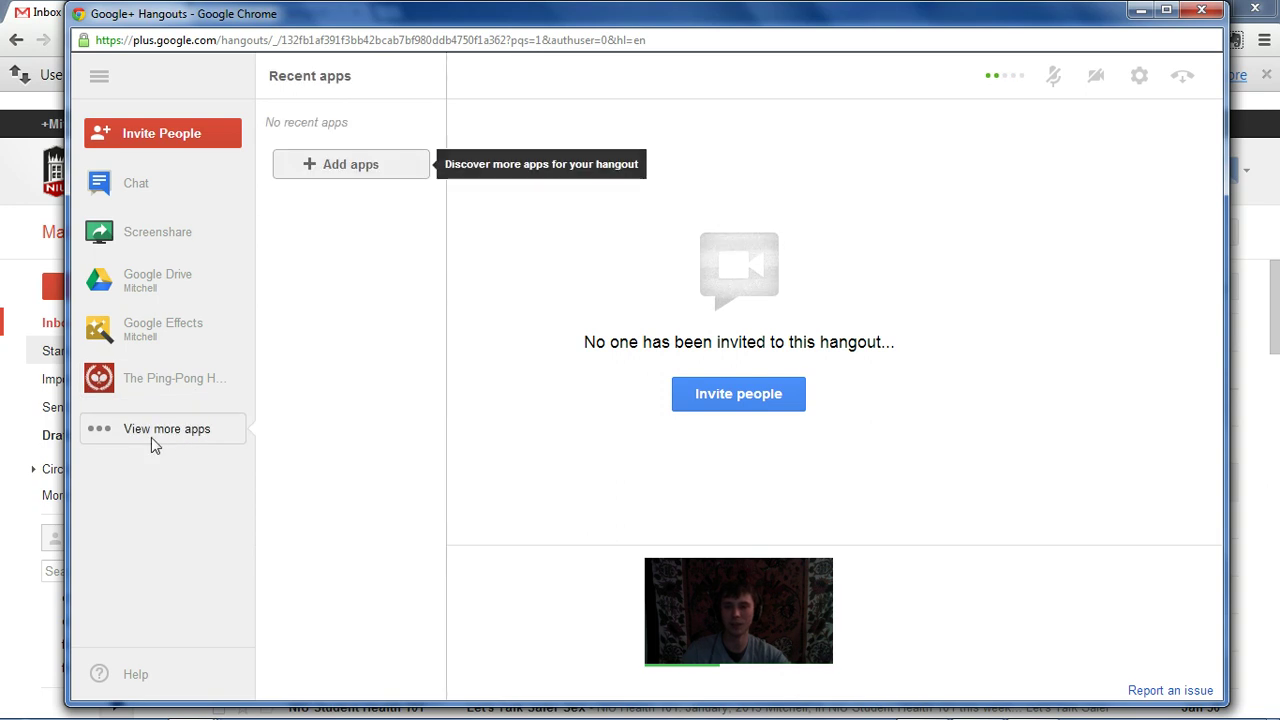
{"action": "left_click", "coordinate": [361, 170]}
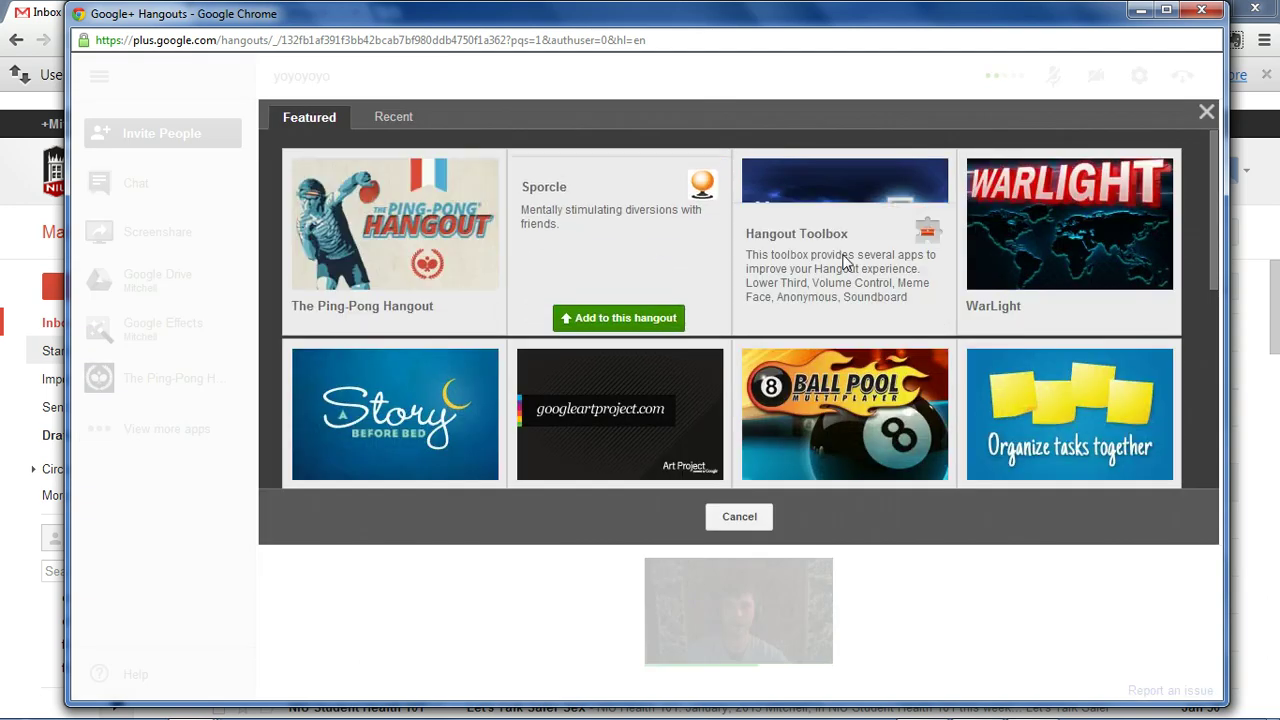
{"action": "scroll", "coordinate": [922, 308], "scroll_direction": "down", "scroll_amount": 1}
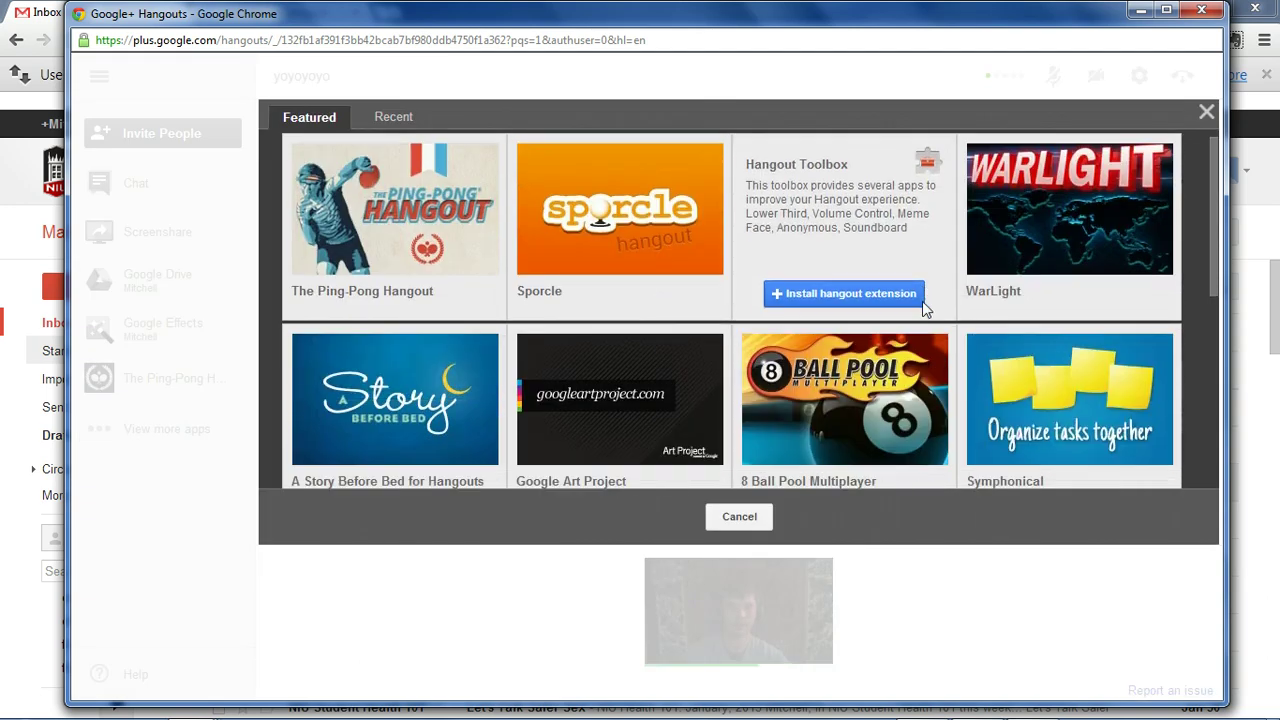
{"action": "scroll", "coordinate": [922, 300], "scroll_direction": "down", "scroll_amount": 3}
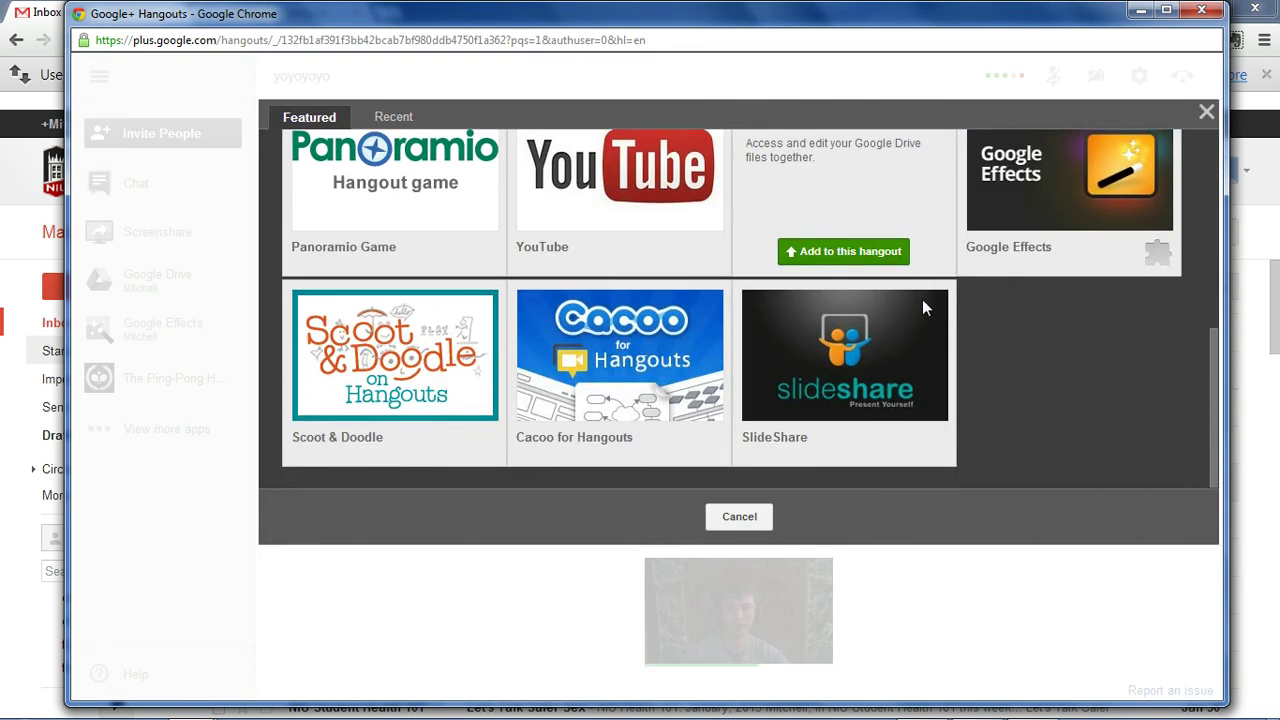
{"action": "left_click", "coordinate": [737, 517]}
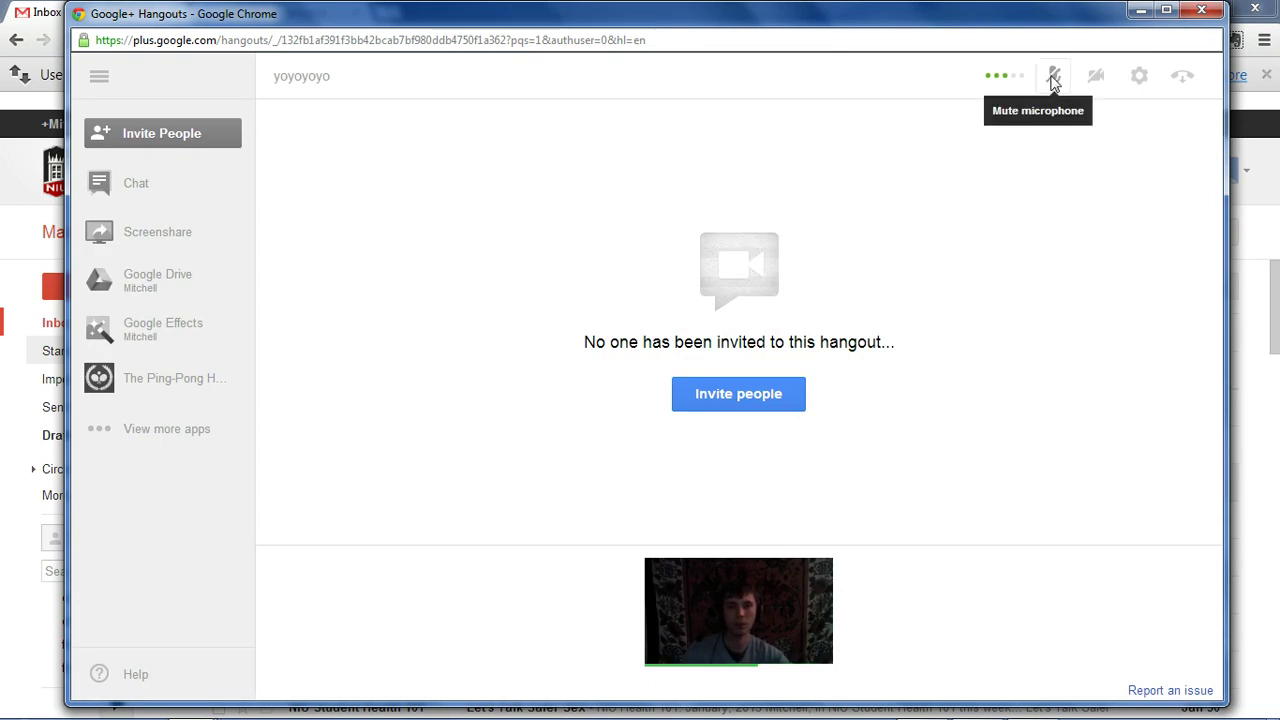
Turn the camera off, review and save the hangout's camera and audio settings, and turn the camera on again.
{"action": "left_click", "coordinate": [1097, 78]}
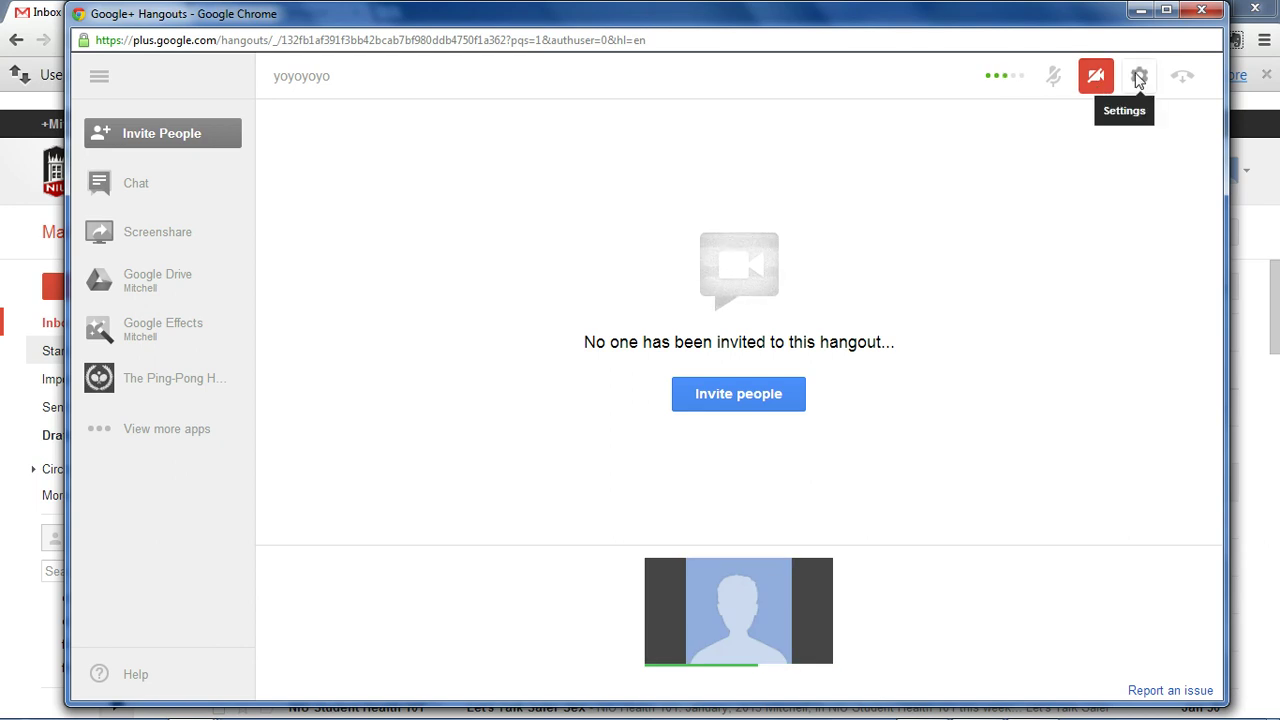
{"action": "left_click", "coordinate": [1139, 80]}
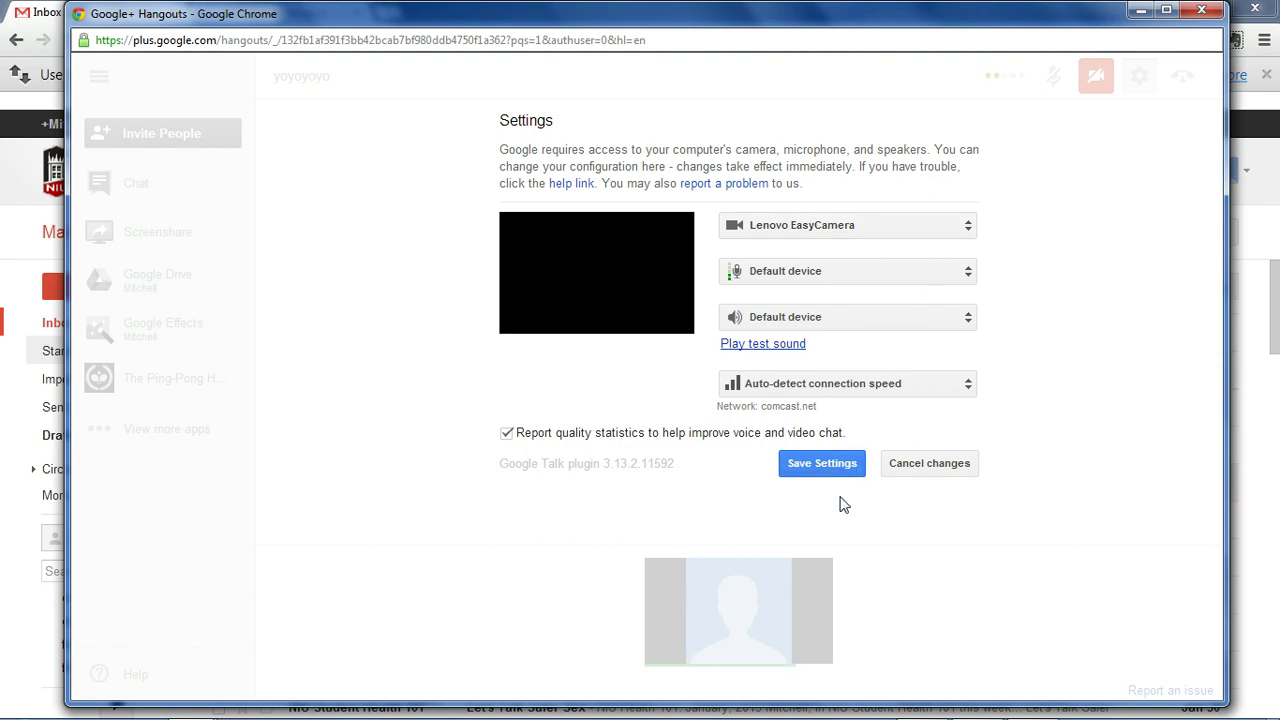
{"action": "left_click", "coordinate": [822, 463]}
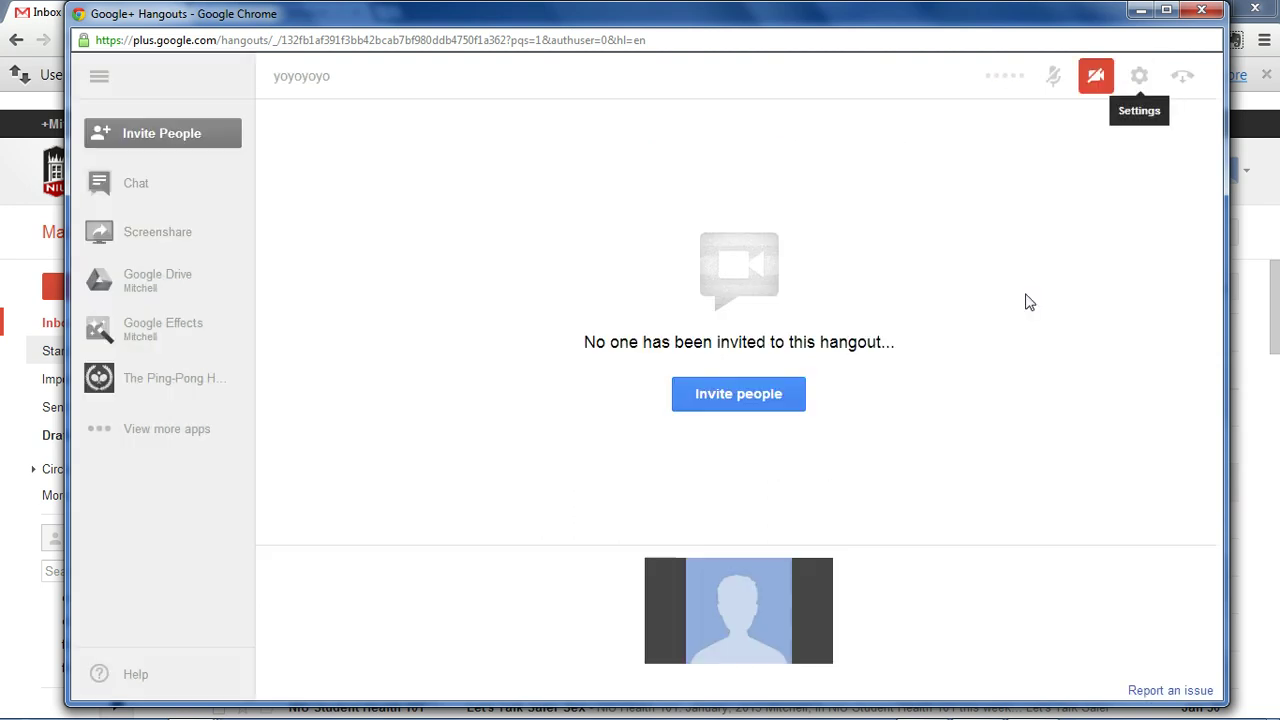
{"action": "left_click", "coordinate": [1096, 80]}
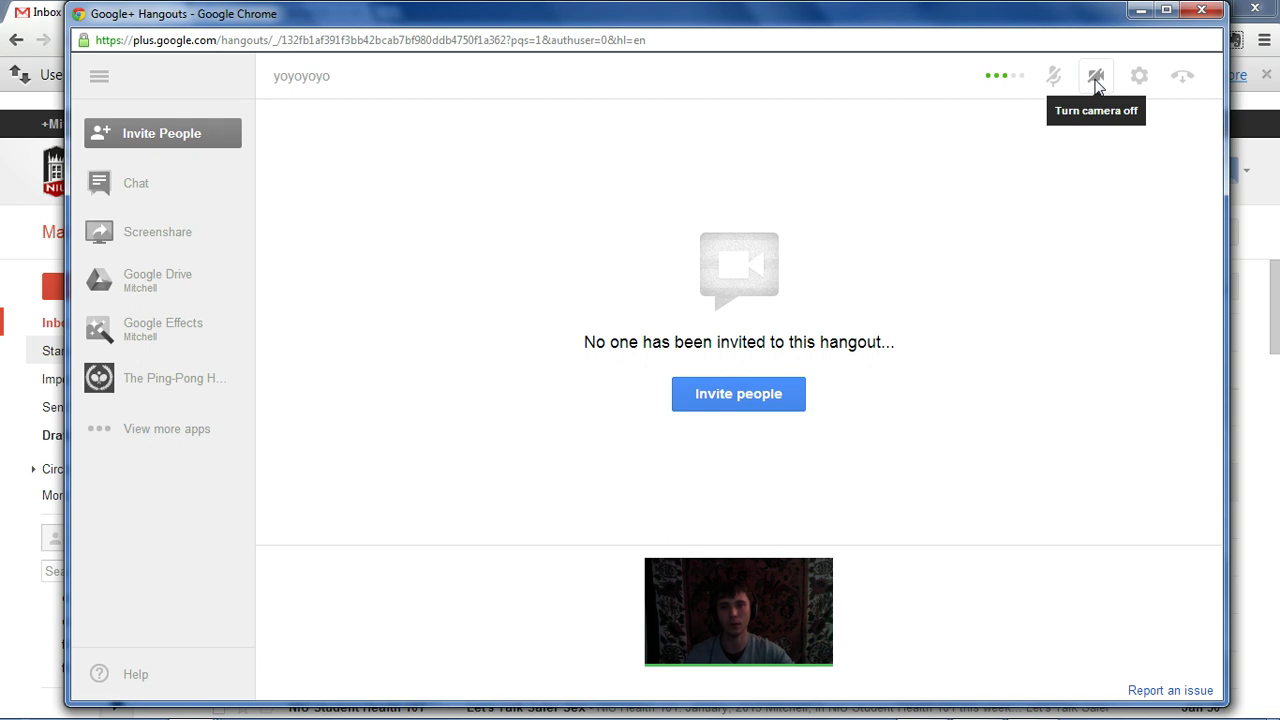